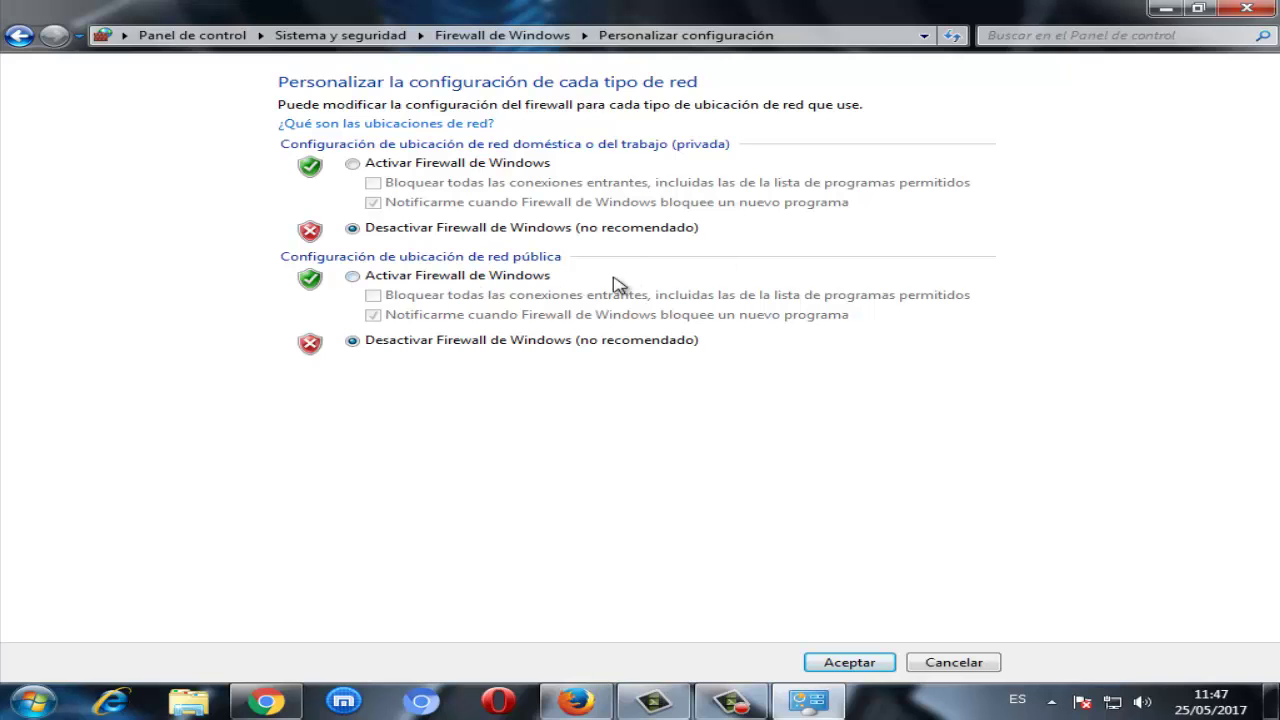
- Close the firewall configuration window and refresh the desktop several times
{"action": "left_click", "coordinate": [1243, 10]}
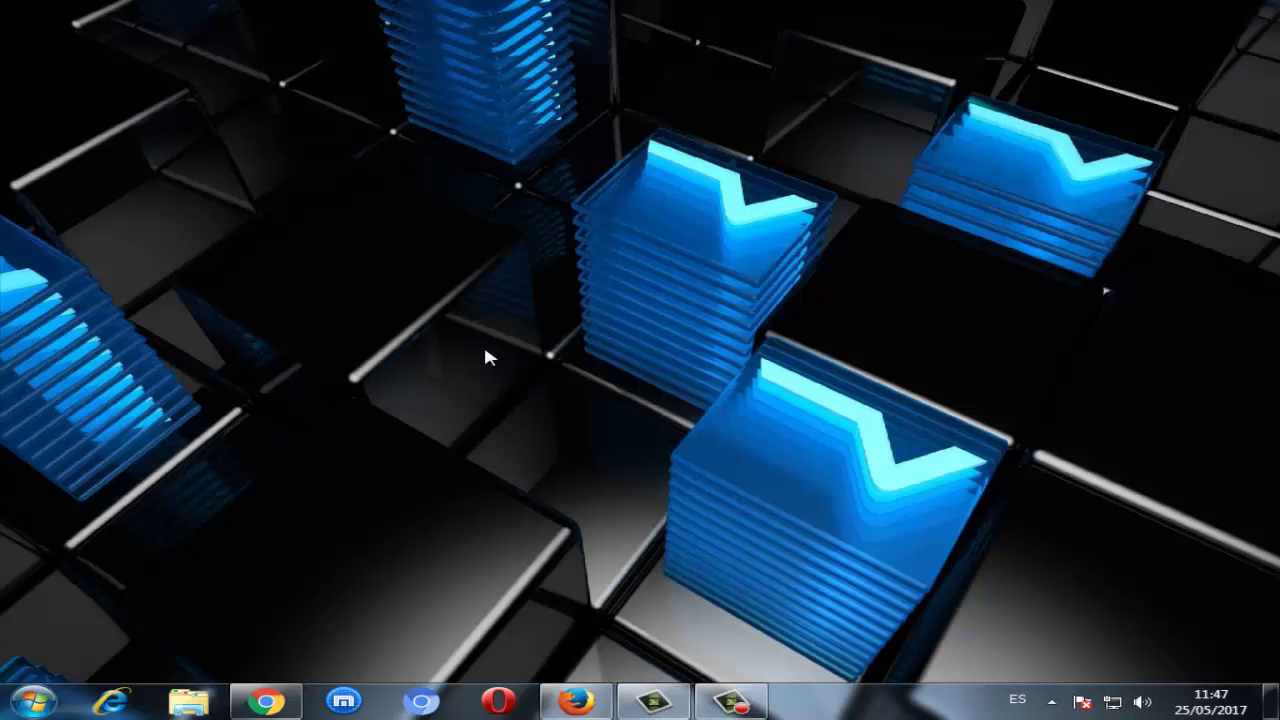
{"action": "right_click", "coordinate": [369, 251]}
{"action": "left_click", "coordinate": [440, 306]}
{"action": "right_click", "coordinate": [372, 284]}
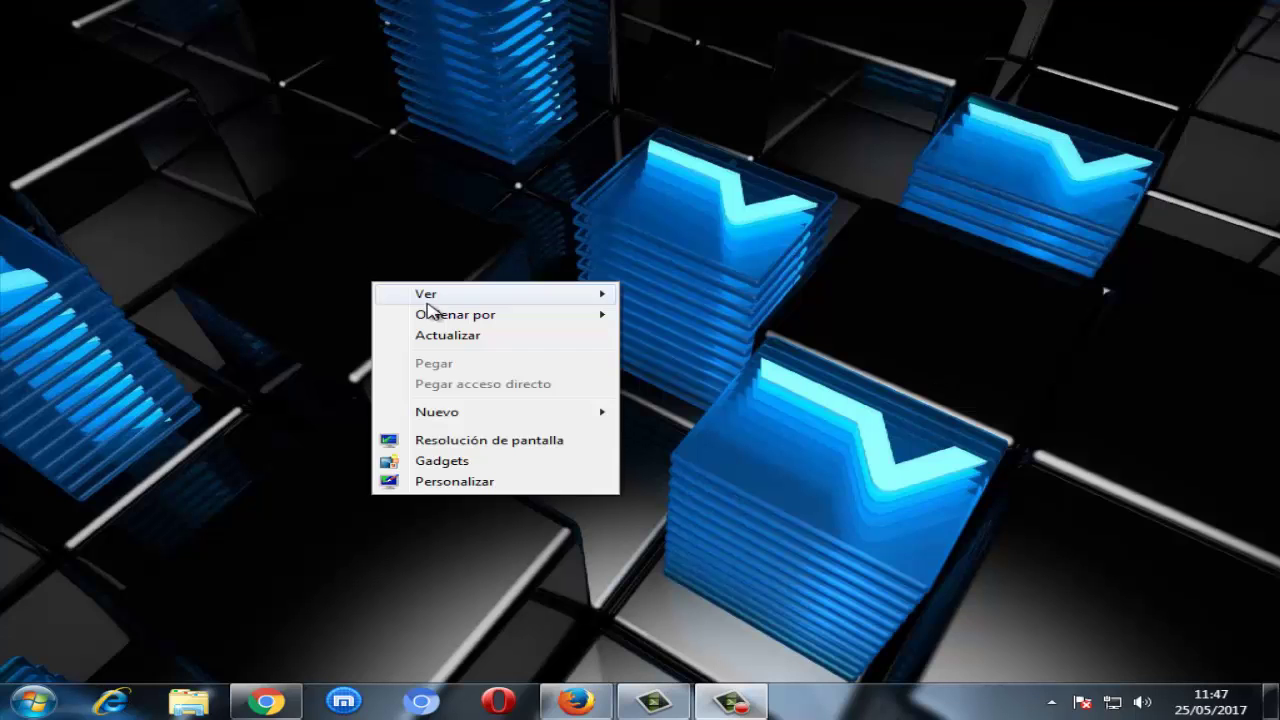
{"action": "left_click", "coordinate": [447, 334]}
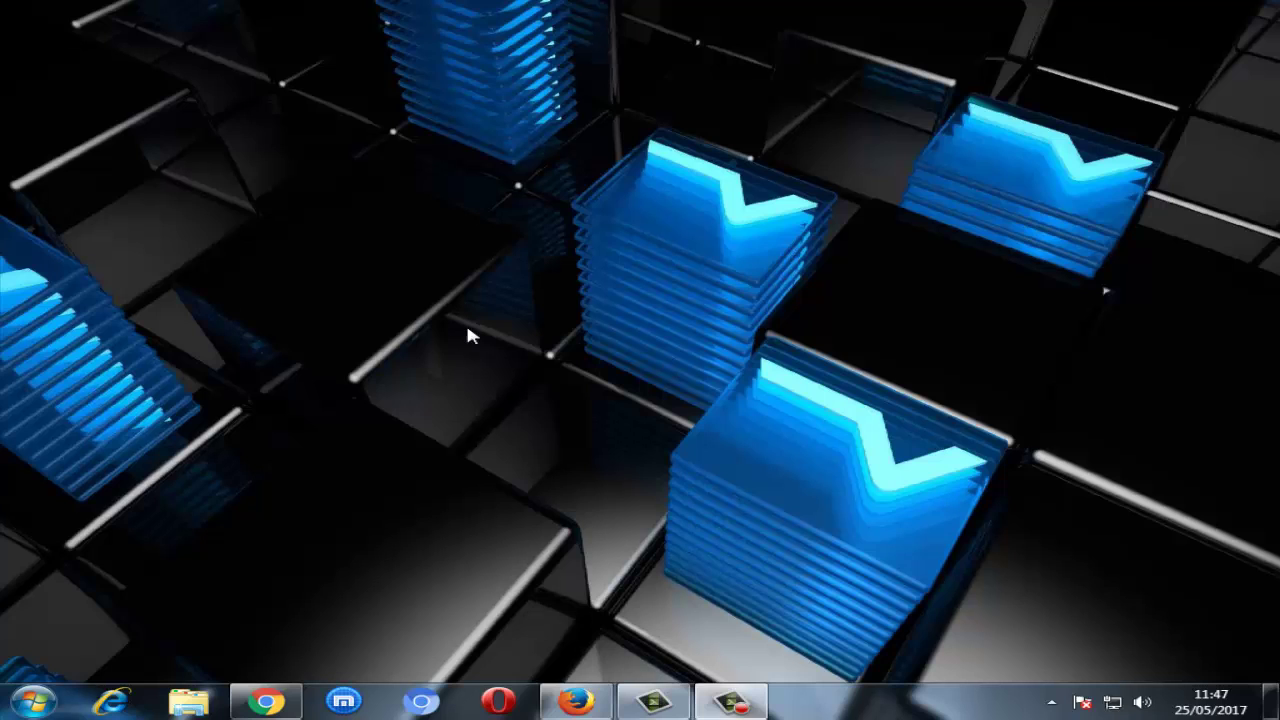
{"action": "right_click", "coordinate": [541, 306]}
{"action": "left_click", "coordinate": [634, 360]}
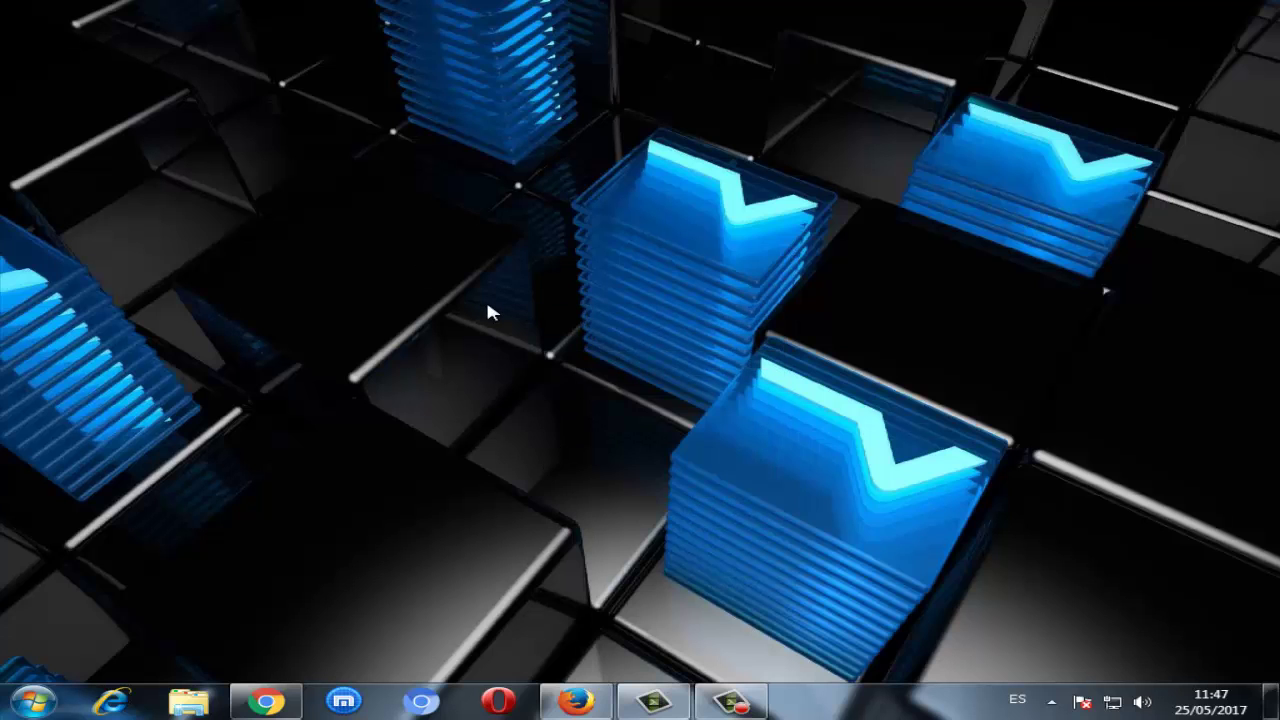
{"action": "right_click", "coordinate": [469, 272]}
{"action": "left_click", "coordinate": [495, 329]}
{"action": "right_click", "coordinate": [375, 230]}
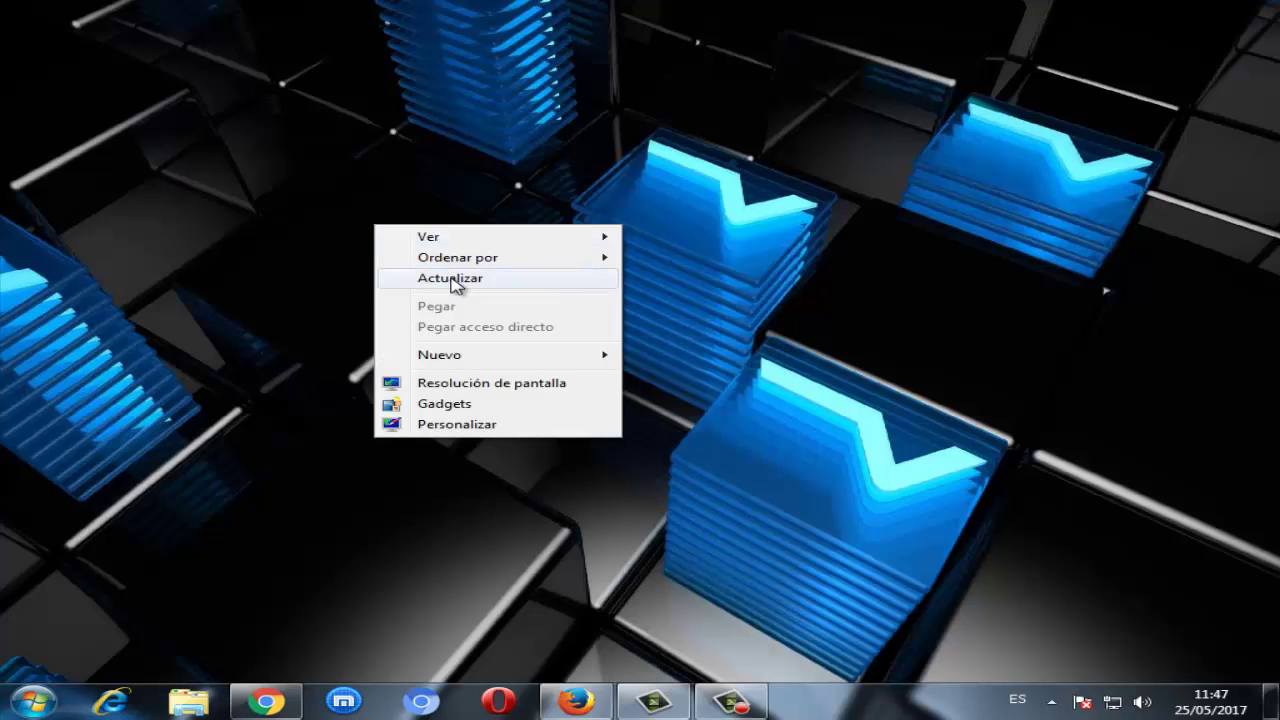
{"action": "left_click", "coordinate": [457, 280]}
{"action": "left_click", "coordinate": [33, 700]}
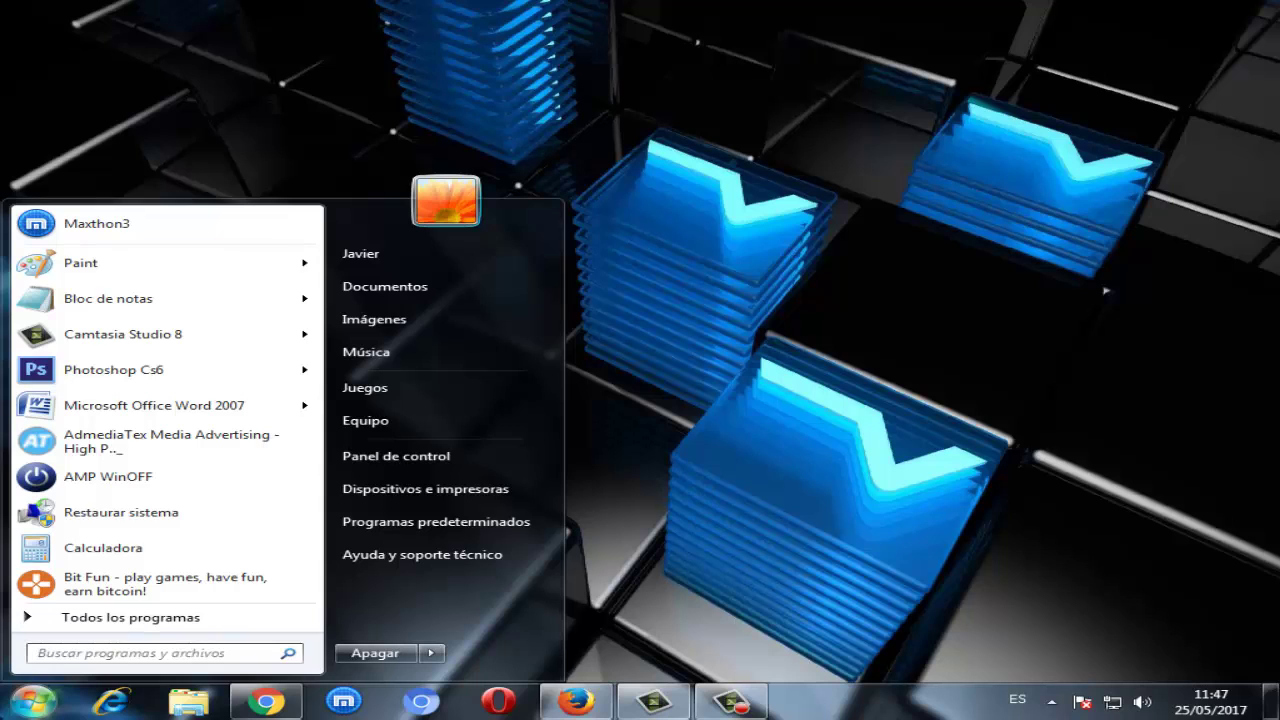
{"action": "left_click", "coordinate": [631, 363]}
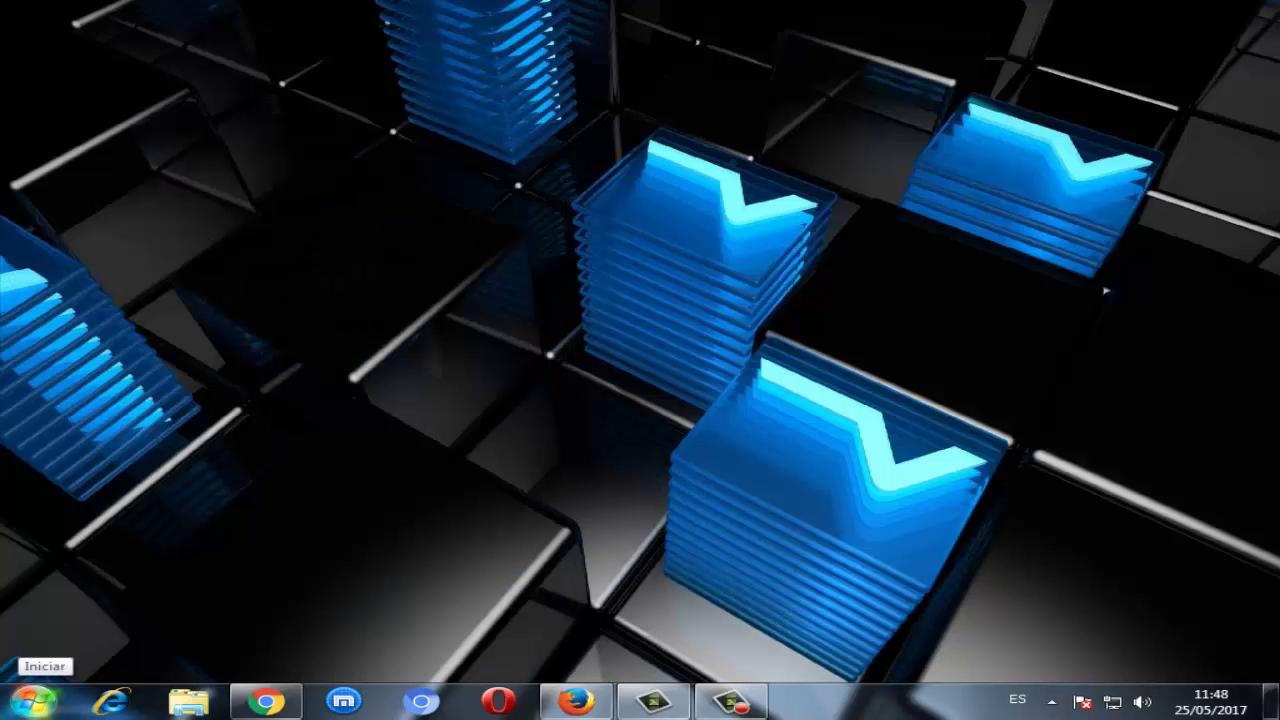
{"action": "left_click", "coordinate": [33, 701]}
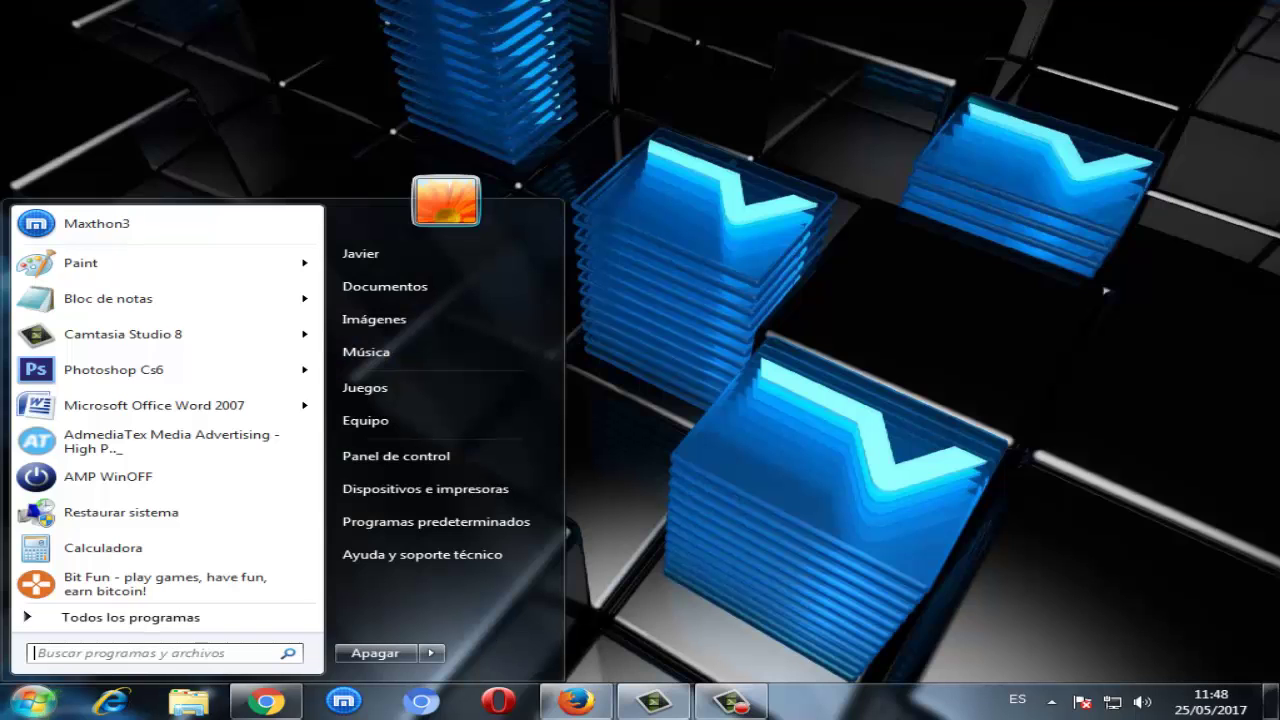
{"action": "left_click", "coordinate": [1106, 291]}
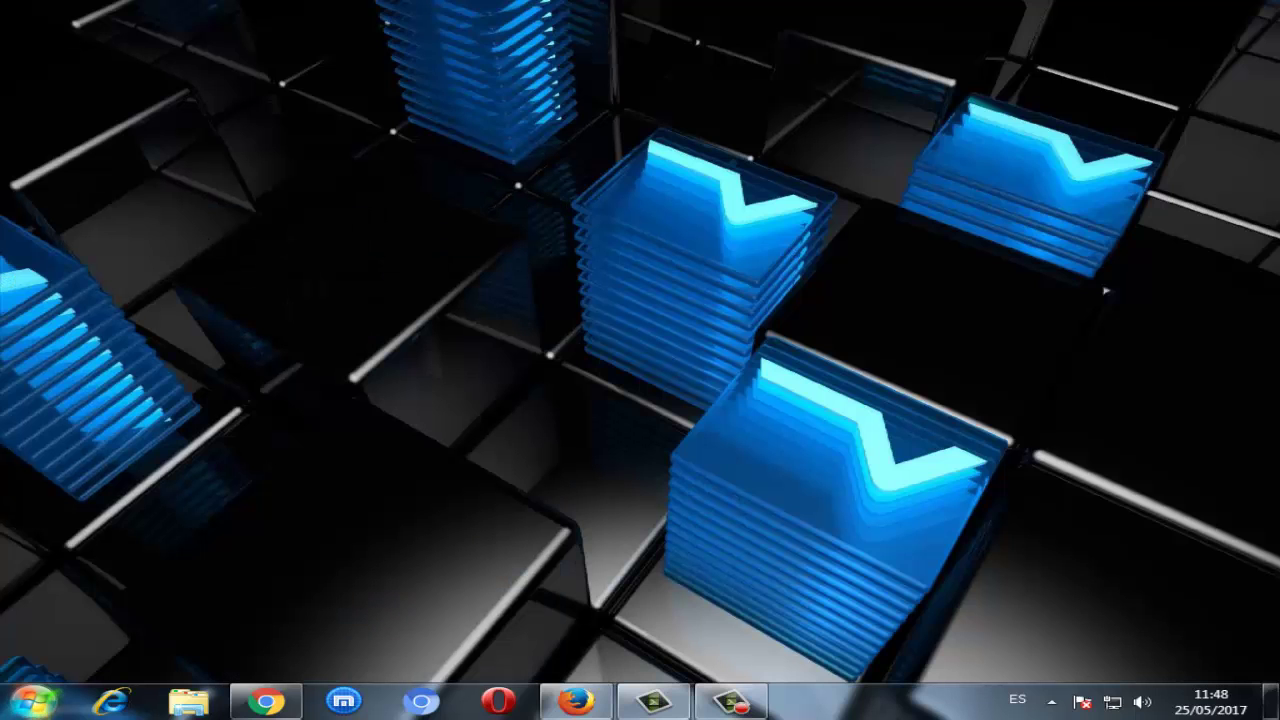
{"action": "key", "text": "super"}
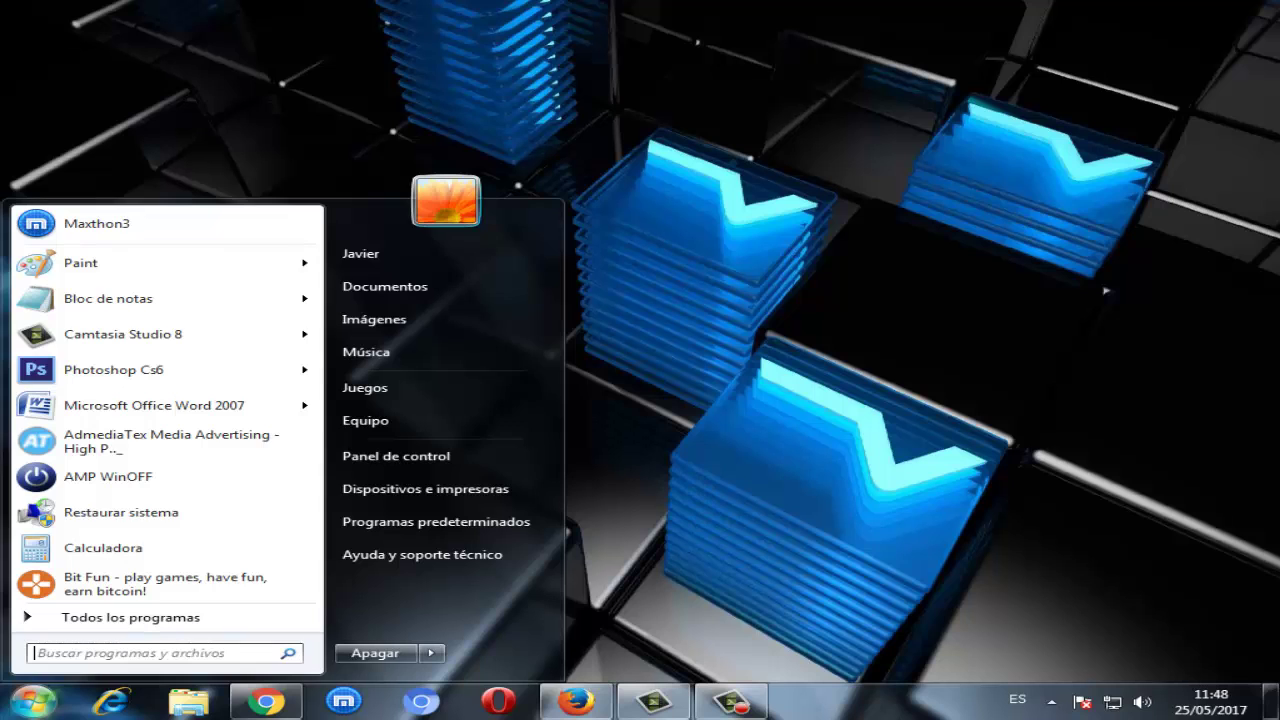
{"action": "key", "text": "super"}
- Launch Google Chrome from the list of all programs and maximize its window
{"action": "left_click", "coordinate": [38, 700]}
{"action": "left_click", "coordinate": [85, 618]}
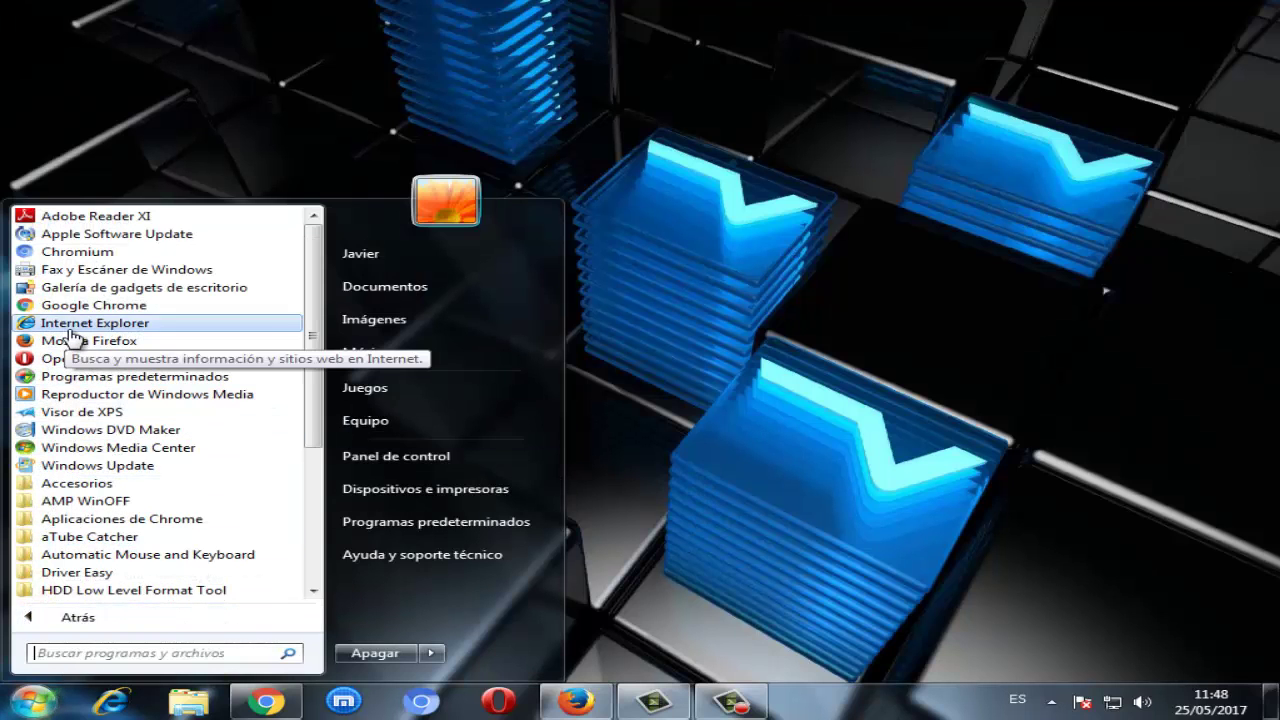
{"action": "left_click", "coordinate": [88, 302]}
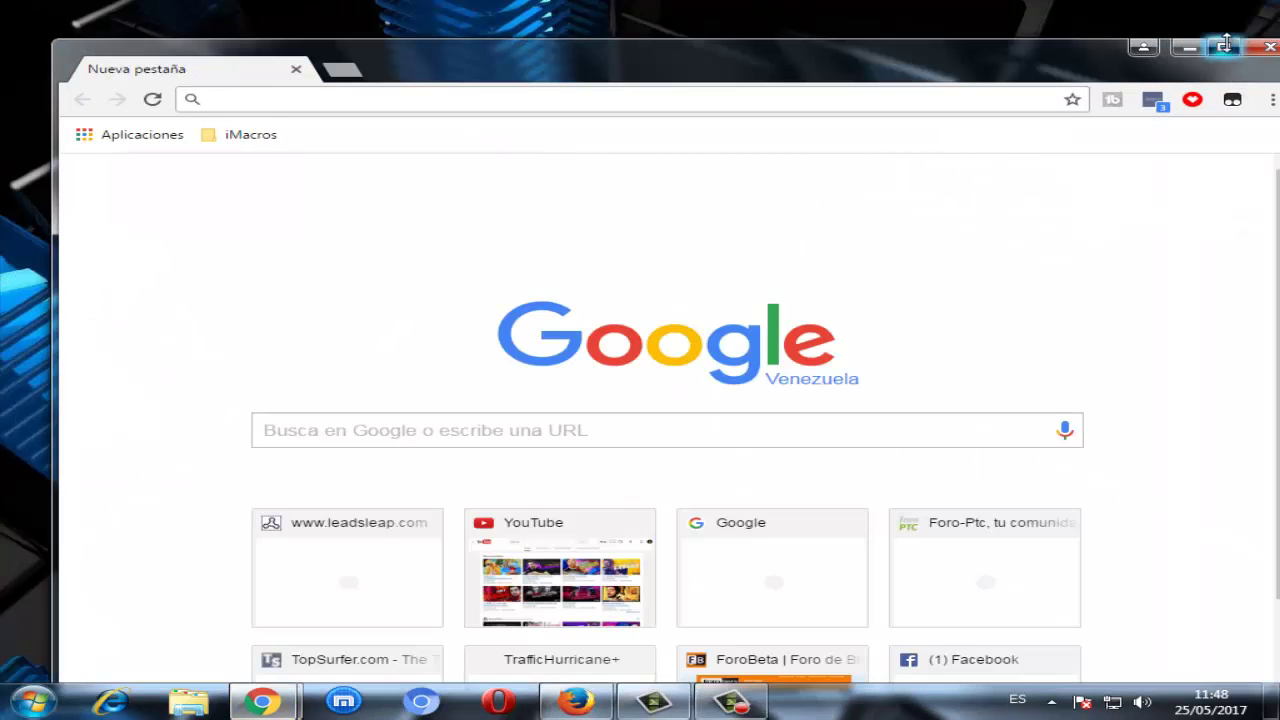
{"action": "left_click", "coordinate": [1227, 46]}
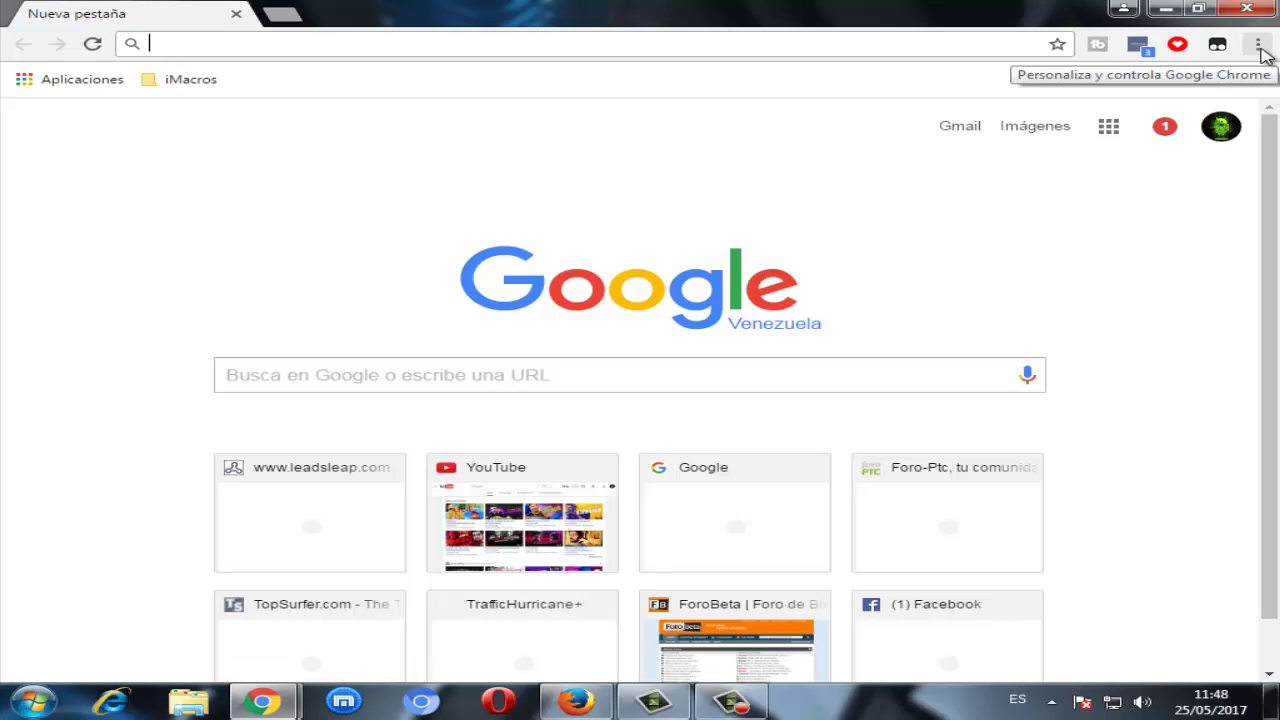
- Open Chrome's settings page and expand the advanced configuration
{"action": "left_click", "coordinate": [1258, 46]}
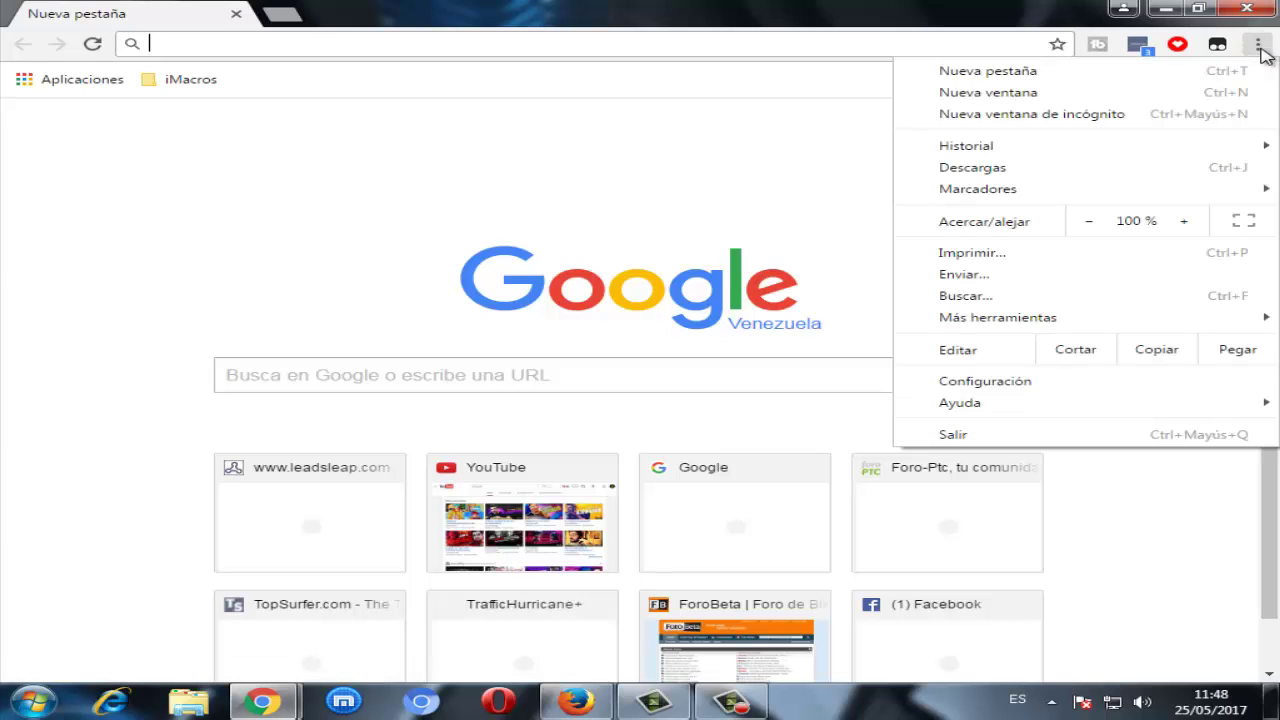
{"action": "left_click", "coordinate": [1040, 388]}
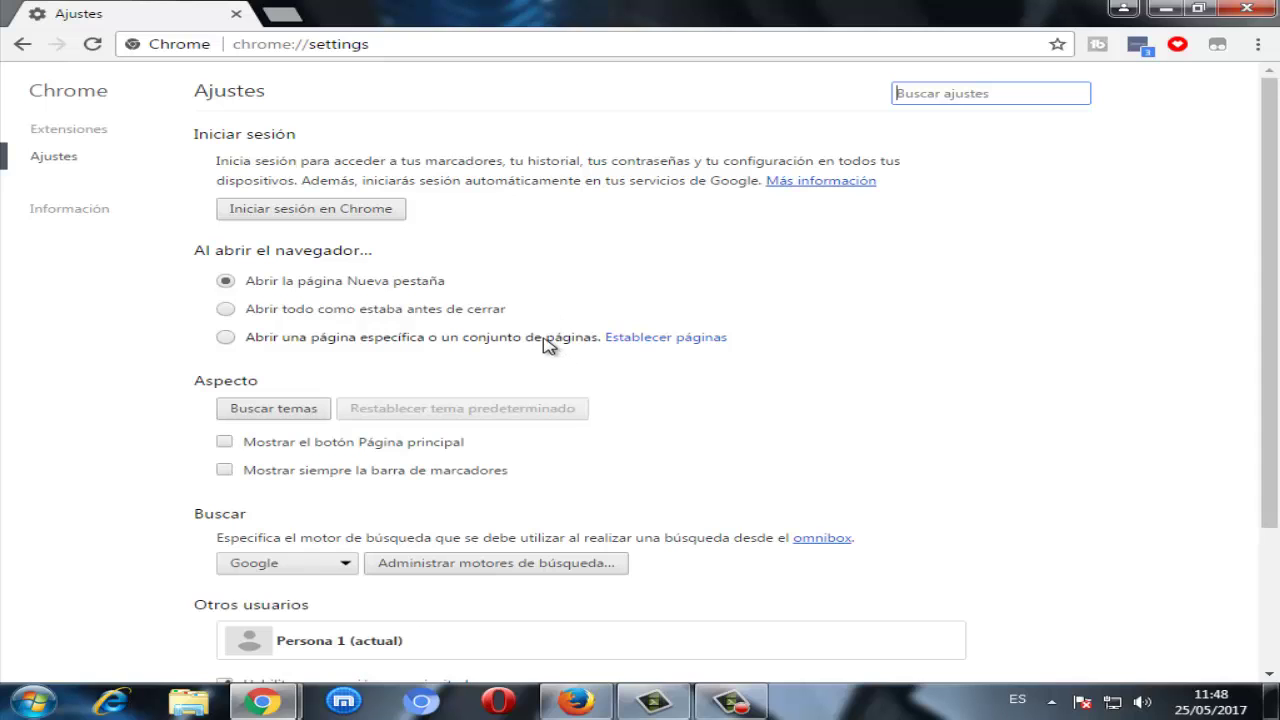
{"action": "scroll", "coordinate": [563, 414], "scroll_direction": "down", "scroll_amount": 2}
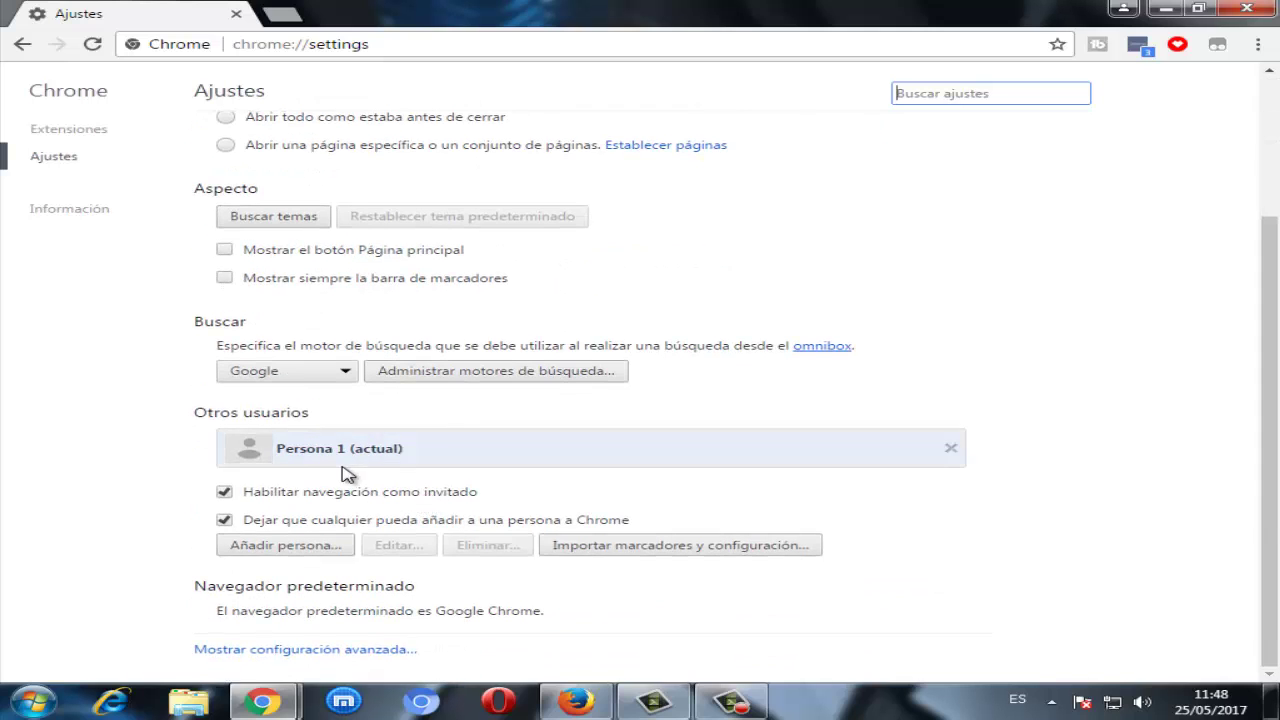
{"action": "left_click", "coordinate": [331, 652]}
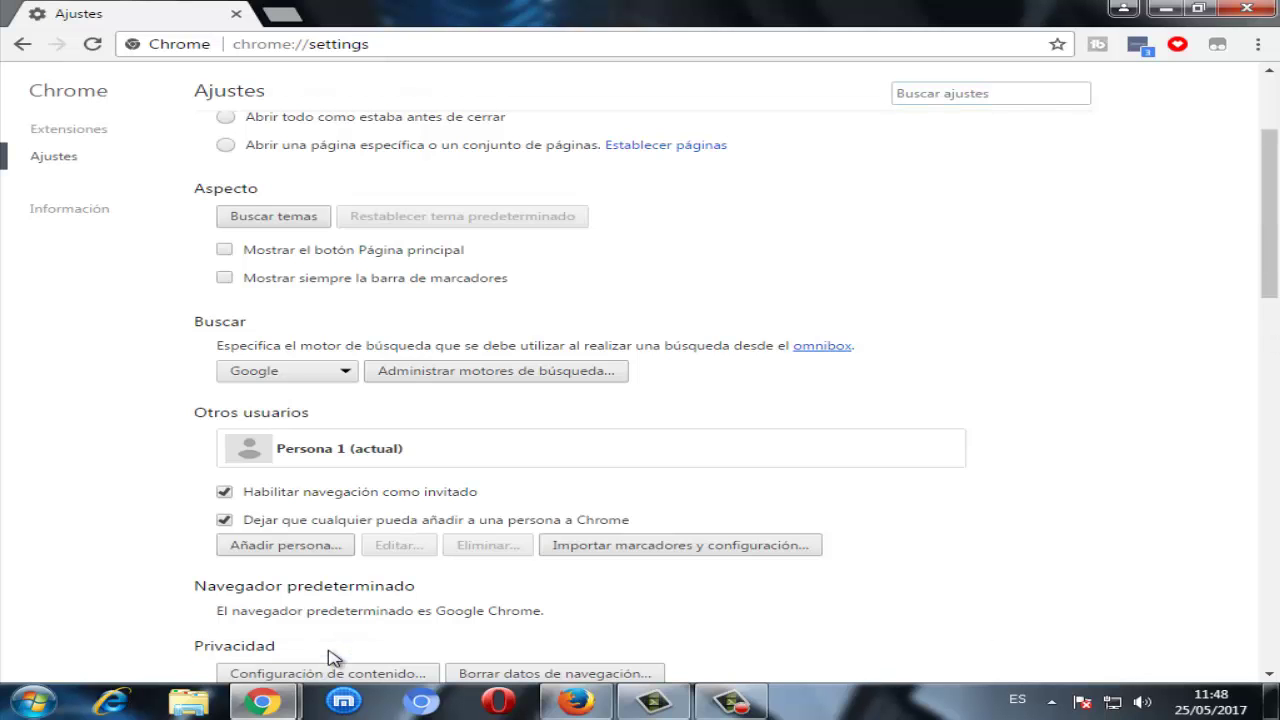
- Look through Chrome's advanced settings, from privacy and passwords to network, system and reset options
{"action": "scroll", "coordinate": [414, 586], "scroll_direction": "down", "scroll_amount": 4}
{"action": "scroll", "coordinate": [385, 555], "scroll_direction": "down", "scroll_amount": 5}
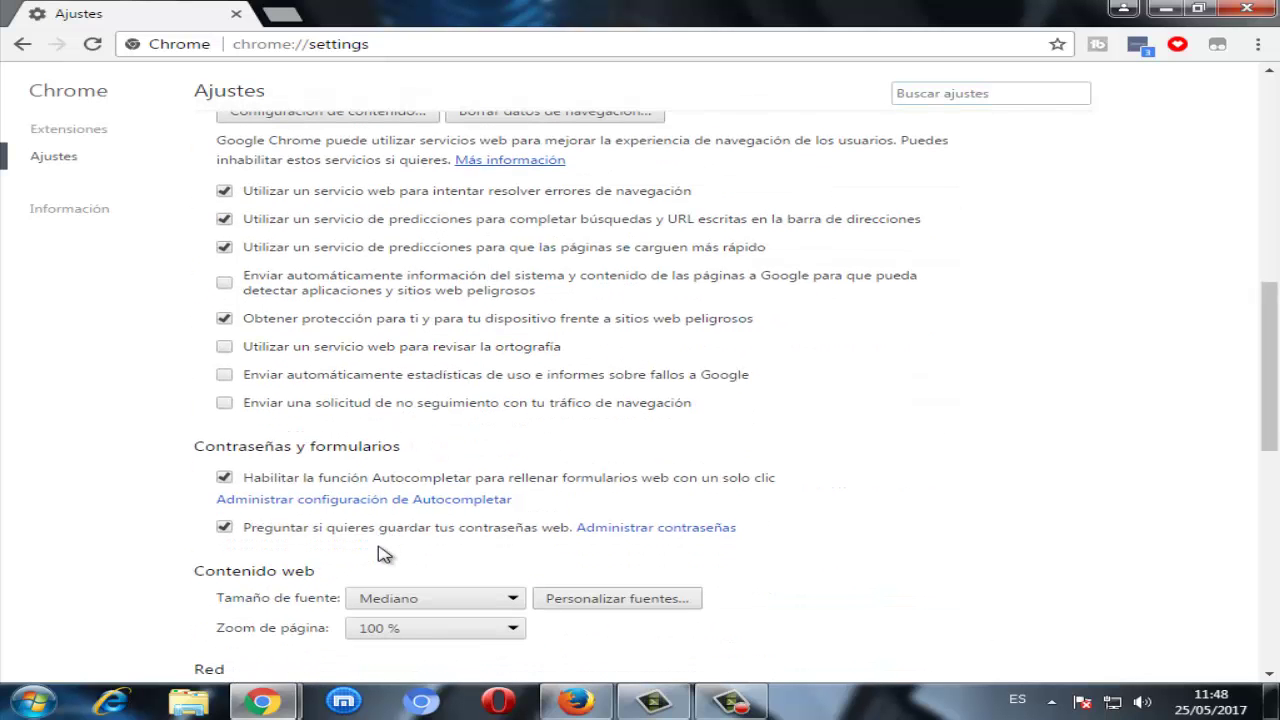
{"action": "scroll", "coordinate": [385, 558], "scroll_direction": "down", "scroll_amount": 2}
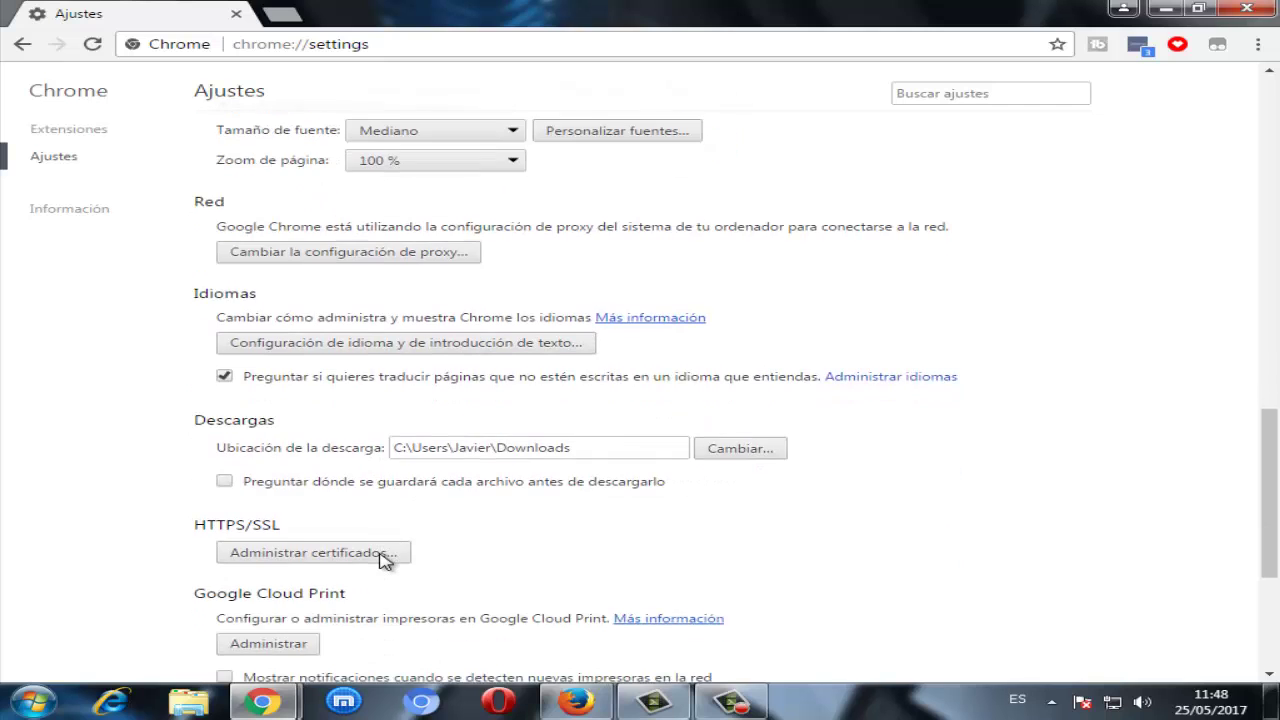
{"action": "scroll", "coordinate": [385, 558], "scroll_direction": "down", "scroll_amount": 3}
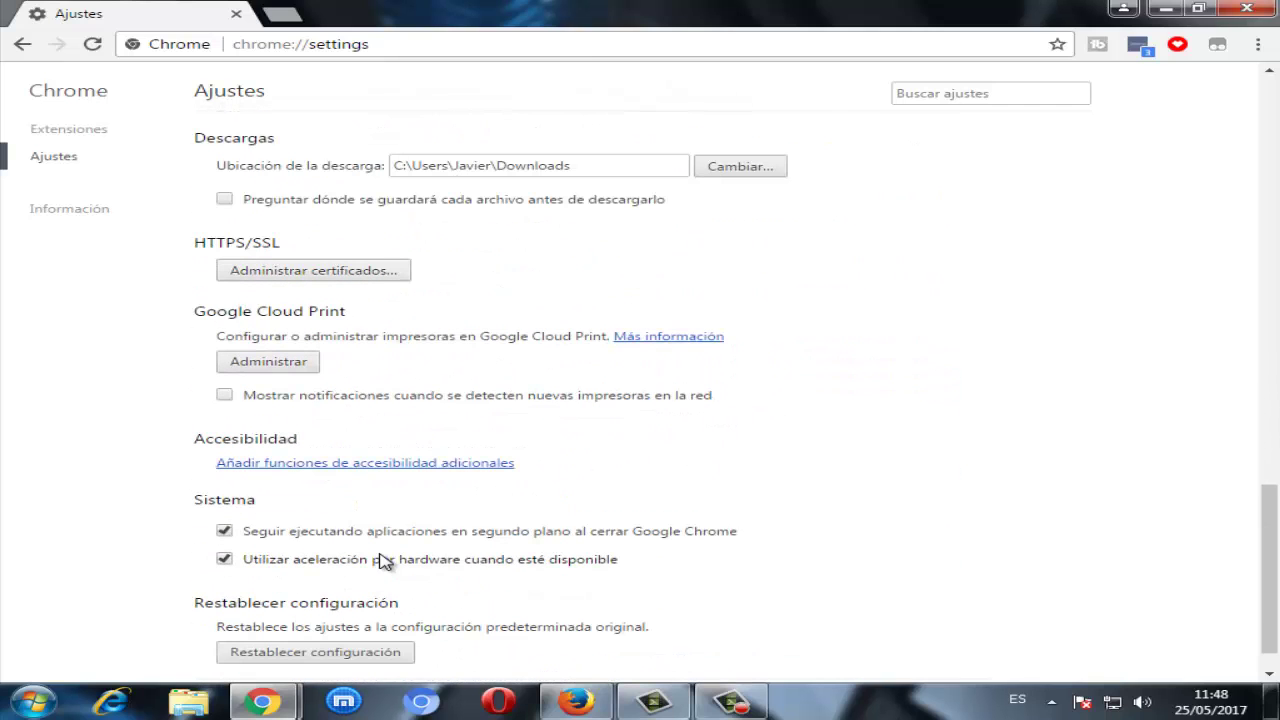
{"action": "scroll", "coordinate": [385, 560], "scroll_direction": "down", "scroll_amount": 1}
{"action": "scroll", "coordinate": [385, 560], "scroll_direction": "up", "scroll_amount": 6}
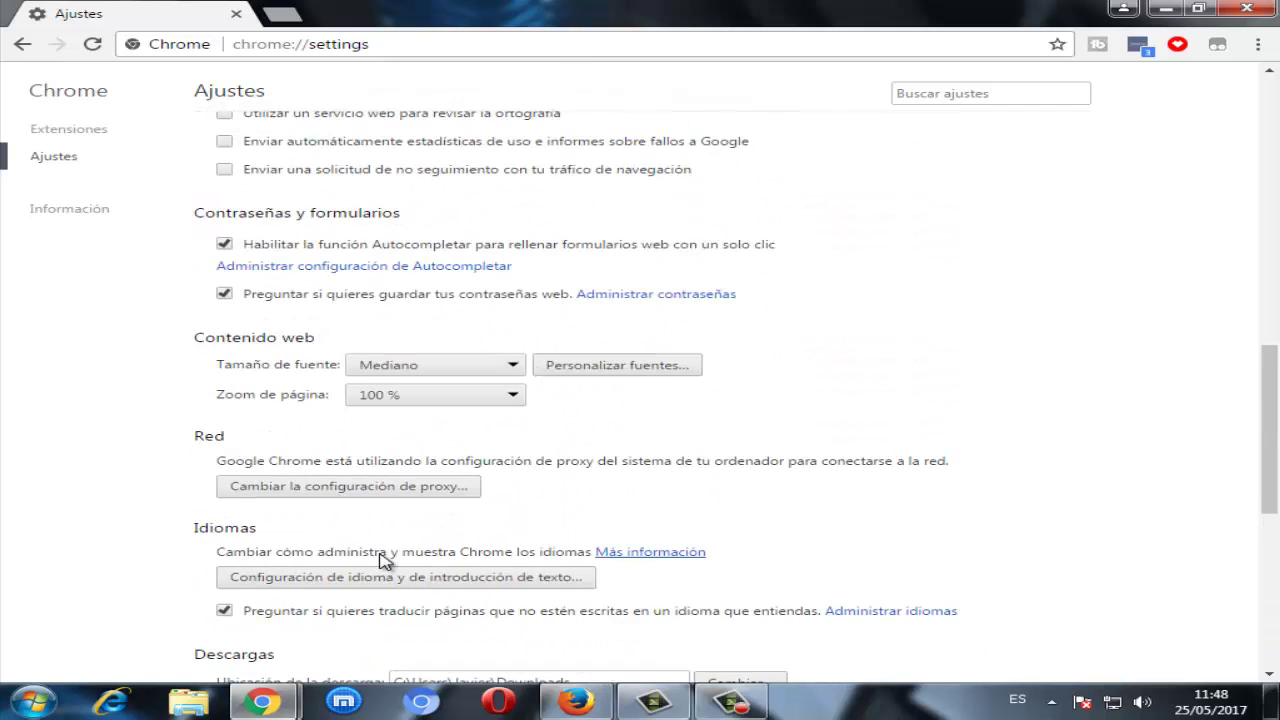
{"action": "scroll", "coordinate": [385, 560], "scroll_direction": "up", "scroll_amount": 8}
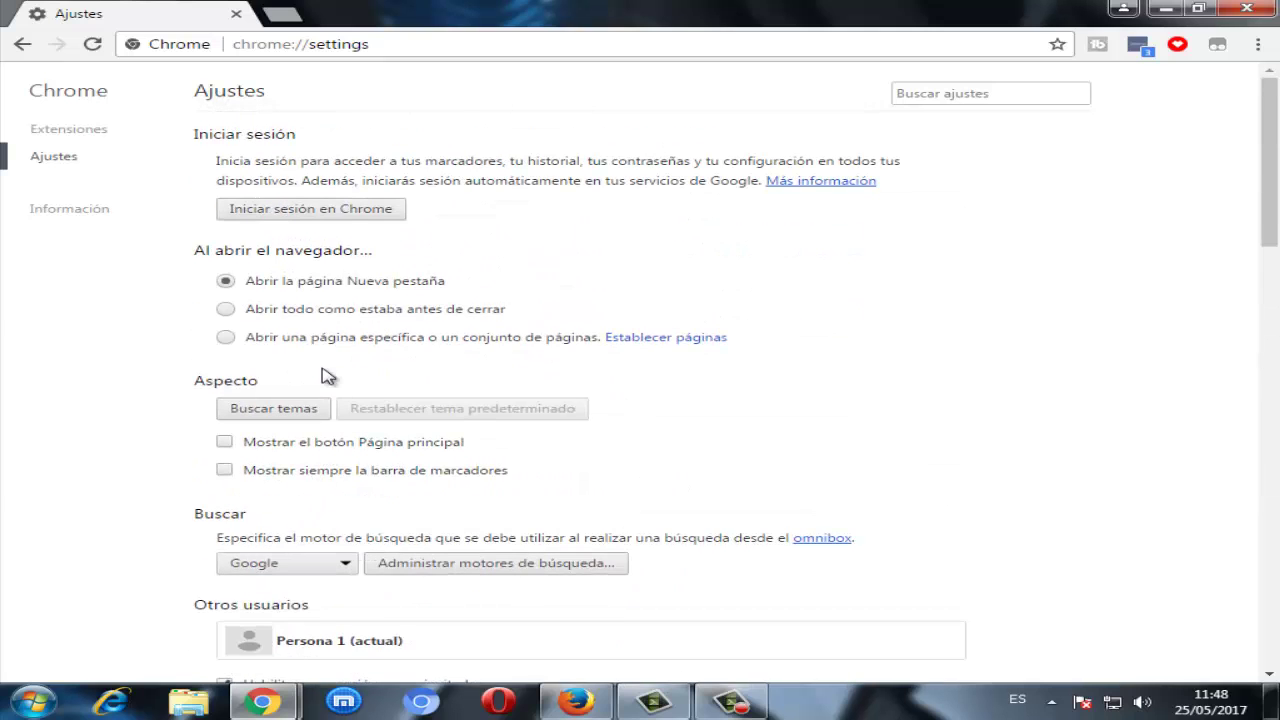
{"action": "scroll", "coordinate": [330, 455], "scroll_direction": "down", "scroll_amount": 5}
{"action": "scroll", "coordinate": [330, 455], "scroll_direction": "down", "scroll_amount": 2}
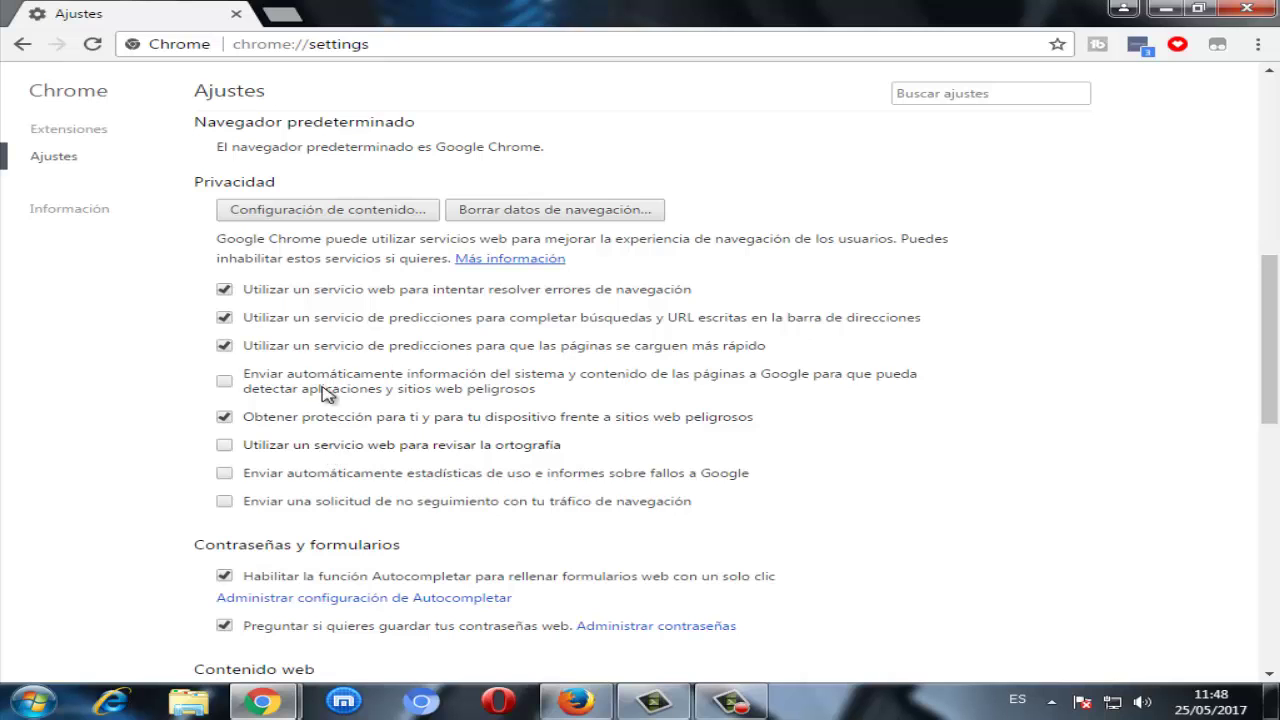
{"action": "scroll", "coordinate": [366, 323], "scroll_direction": "down", "scroll_amount": 1}
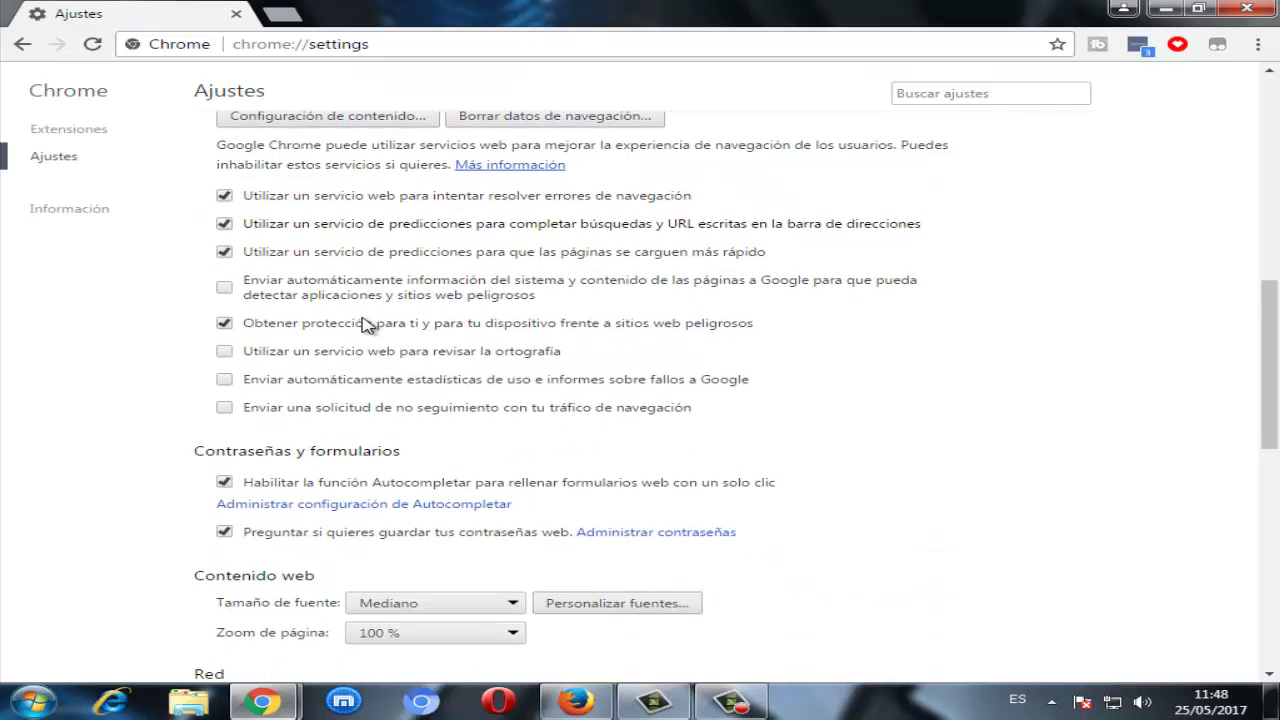
{"action": "scroll", "coordinate": [366, 329], "scroll_direction": "up", "scroll_amount": 2}
{"action": "scroll", "coordinate": [345, 355], "scroll_direction": "down", "scroll_amount": 4}
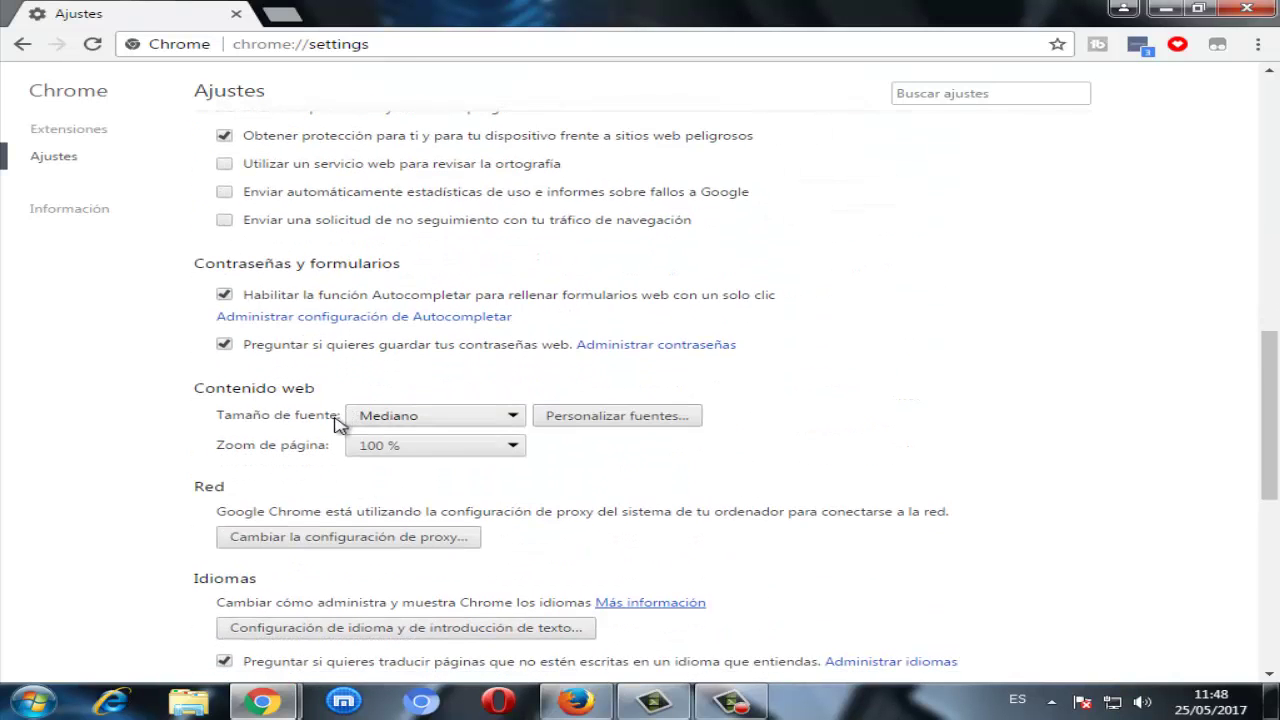
- Open the system proxy settings from Chrome, check the SSL and TLS entries among the advanced Internet options, and close the dialog
{"action": "left_click", "coordinate": [276, 541]}
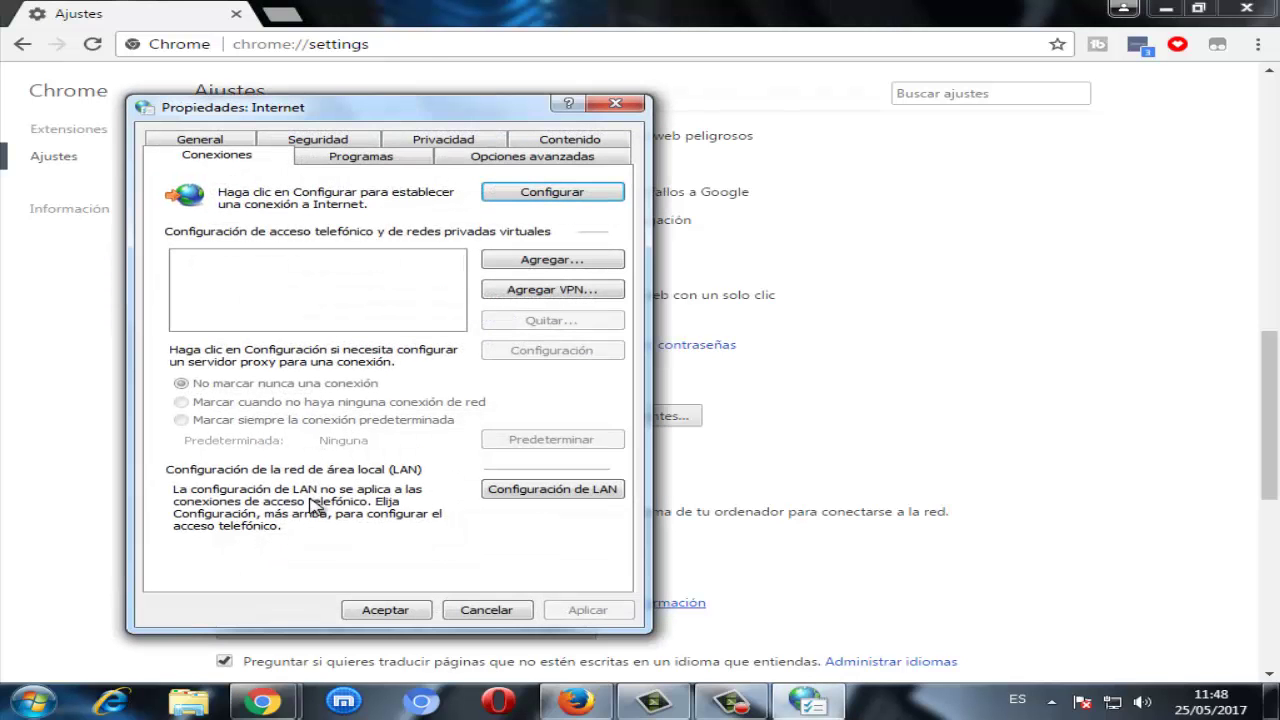
{"action": "left_click_drag", "start_coordinate": [332, 116], "coordinate": [782, 90]}
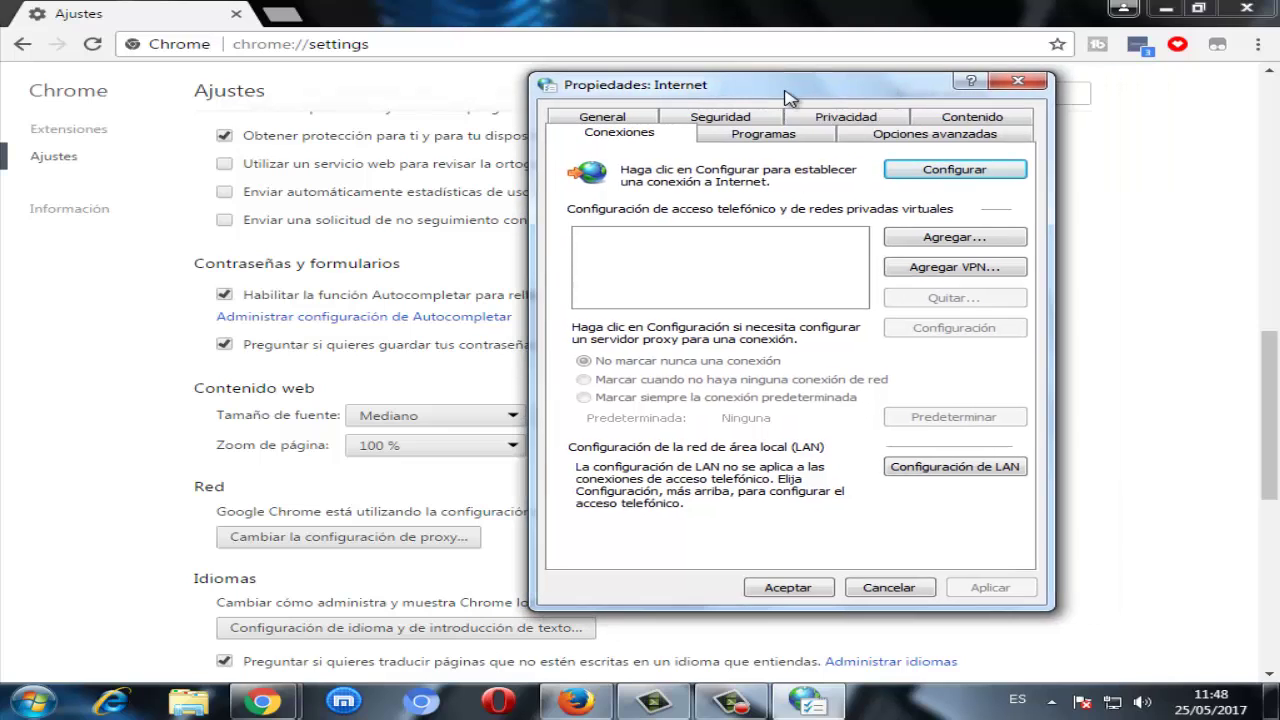
{"action": "left_click", "coordinate": [957, 142]}
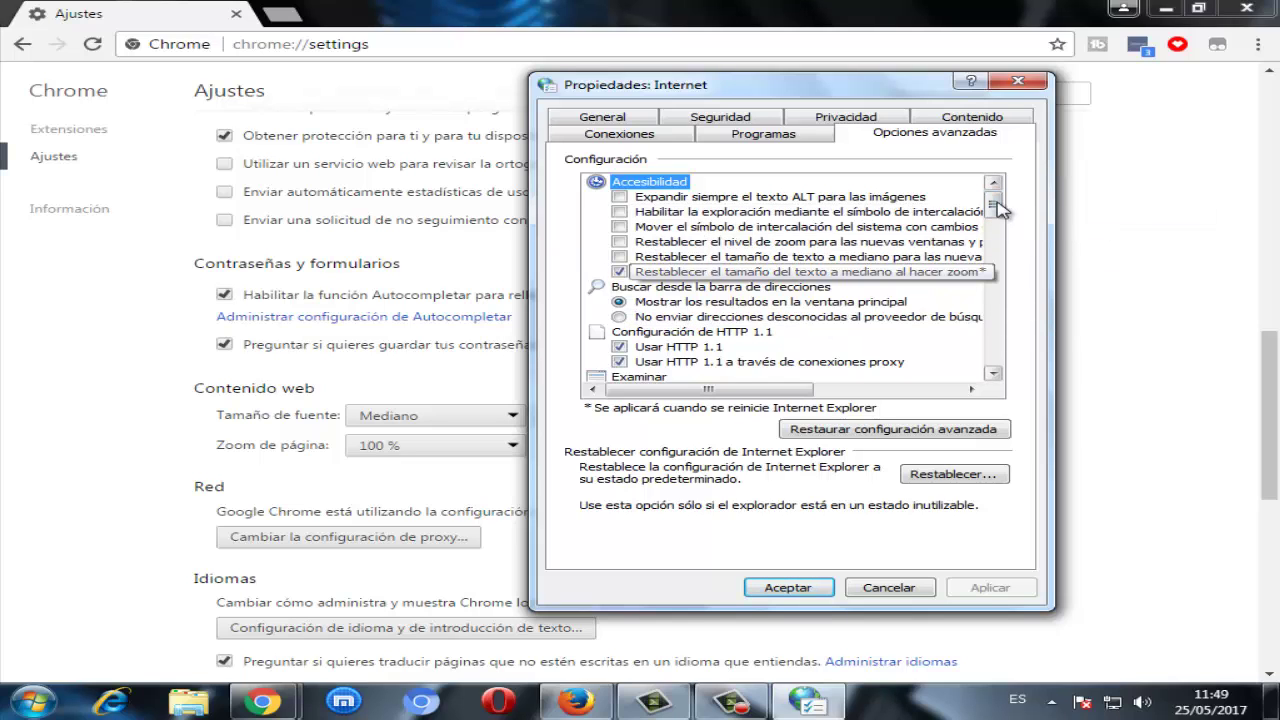
{"action": "left_click_drag", "start_coordinate": [998, 207], "coordinate": [1001, 362]}
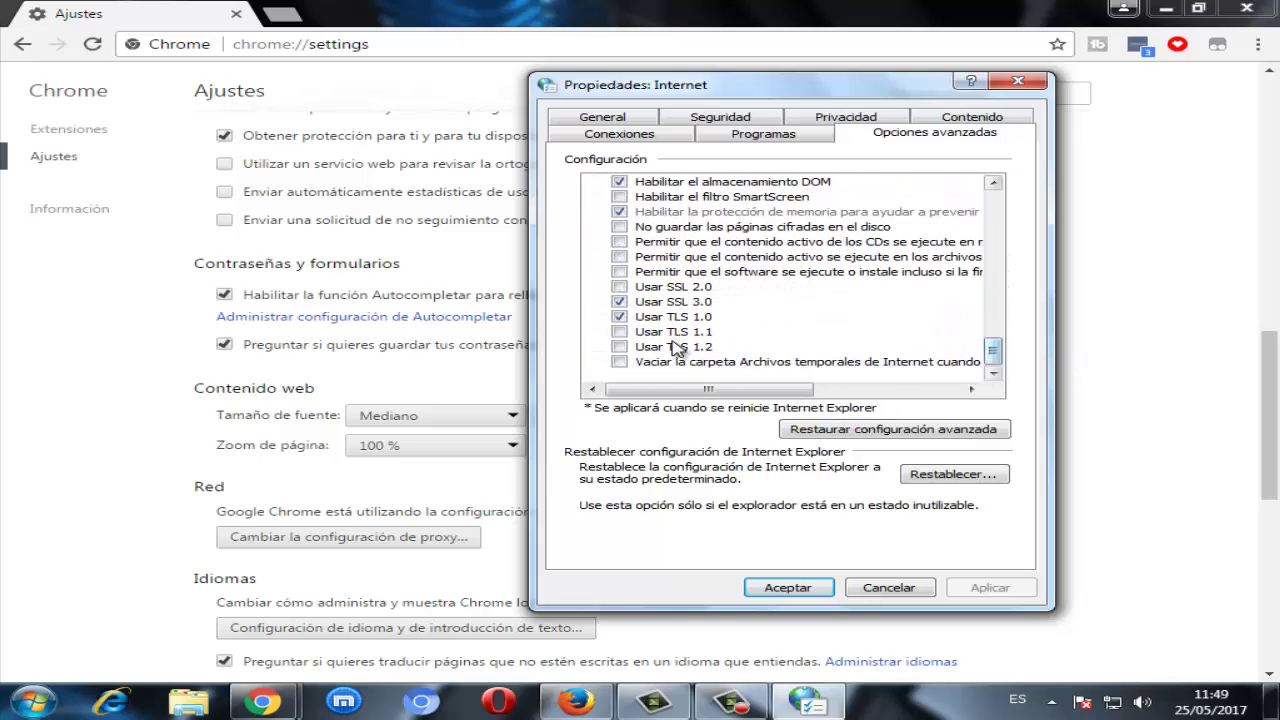
{"action": "left_click", "coordinate": [621, 301]}
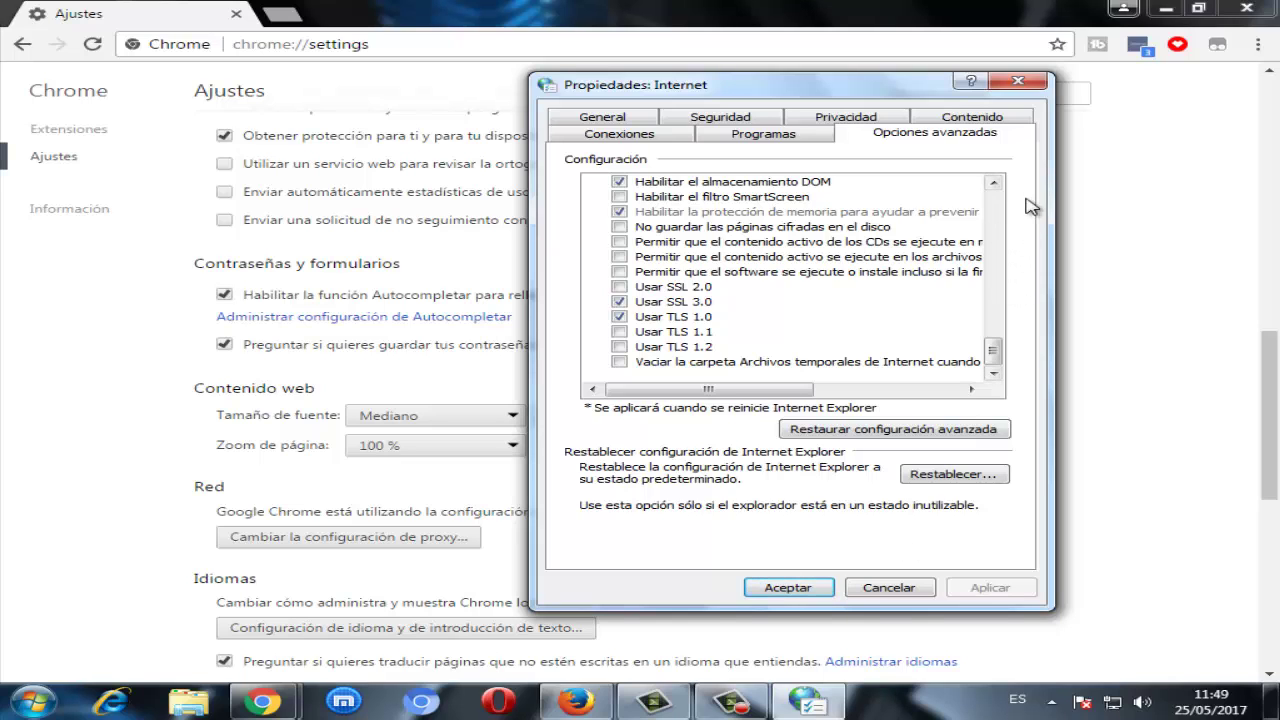
{"action": "left_click", "coordinate": [1036, 80]}
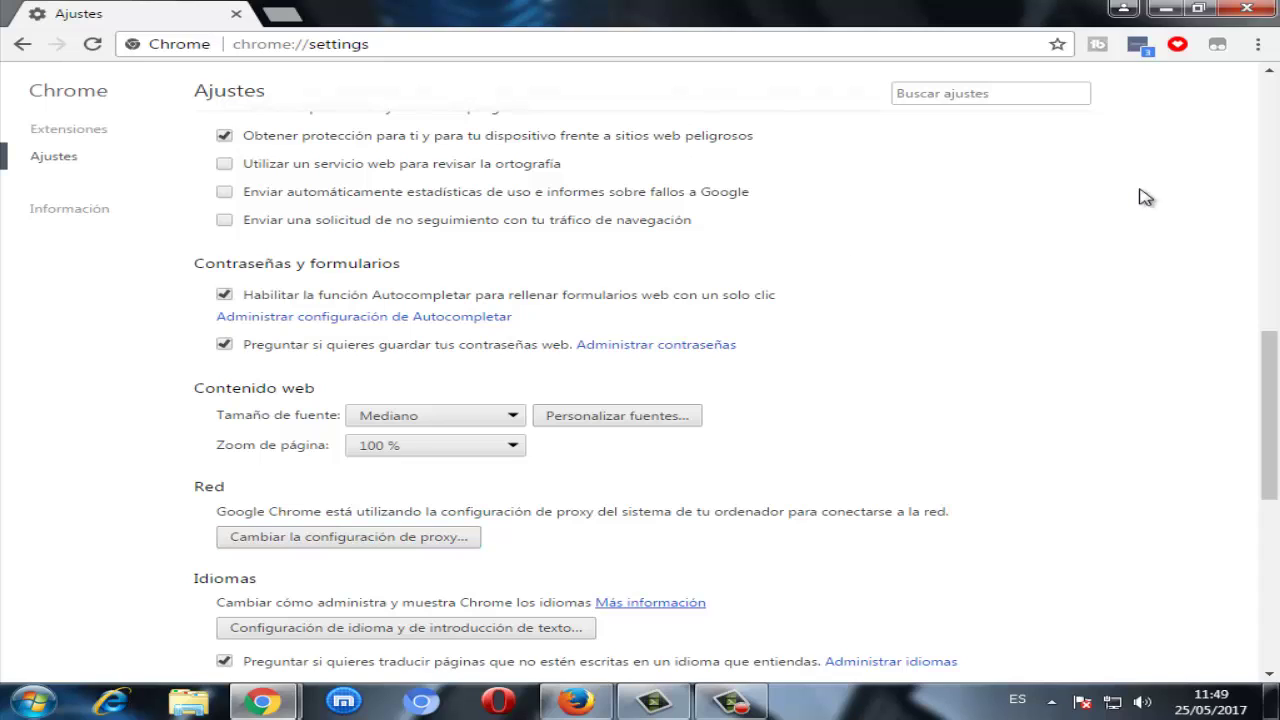
- Open Chrome's clear browsing data dialog, check the time range options and data types, and close the dialog and the browser
{"action": "left_click", "coordinate": [1255, 46]}
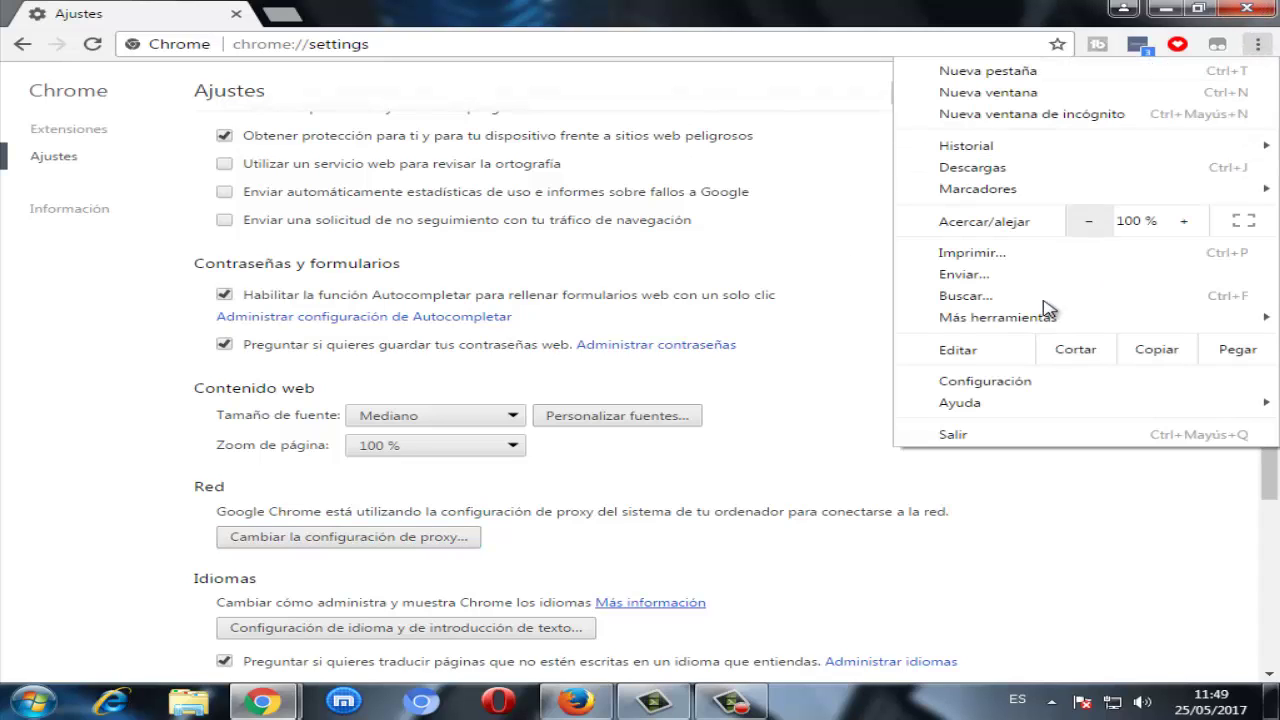
{"action": "mouse_move", "coordinate": [1036, 322]}
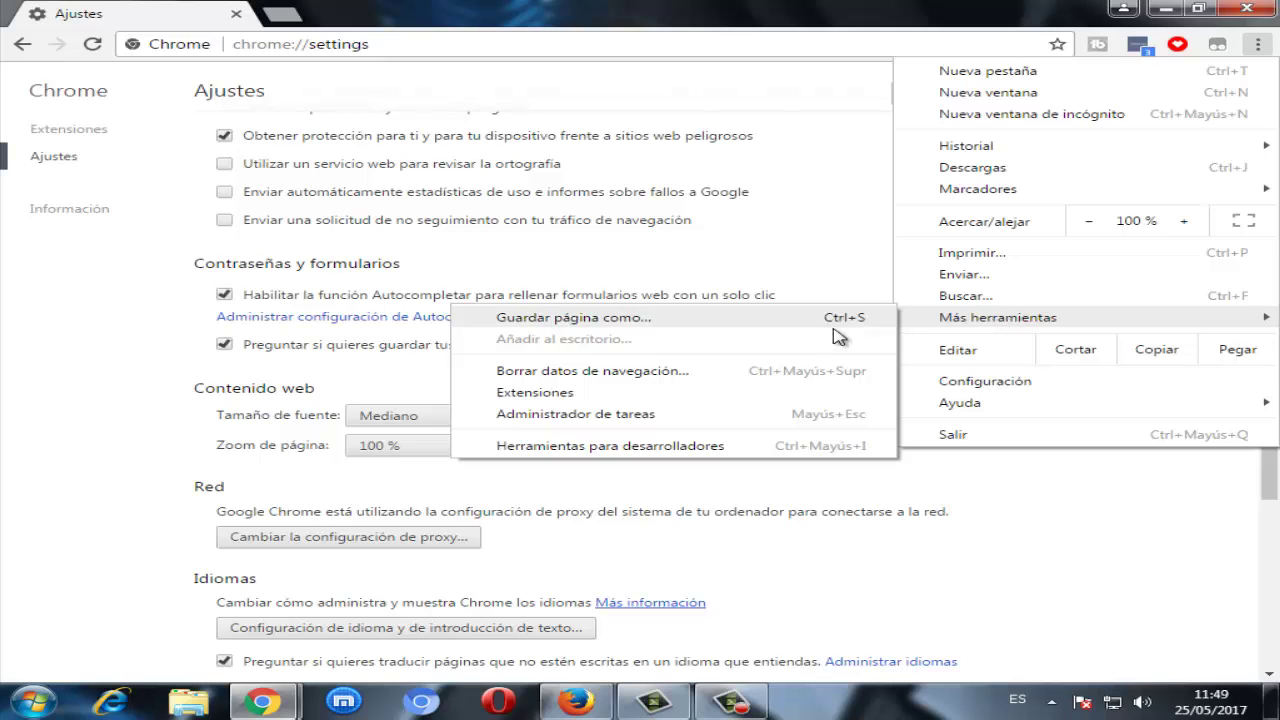
{"action": "left_click", "coordinate": [652, 378]}
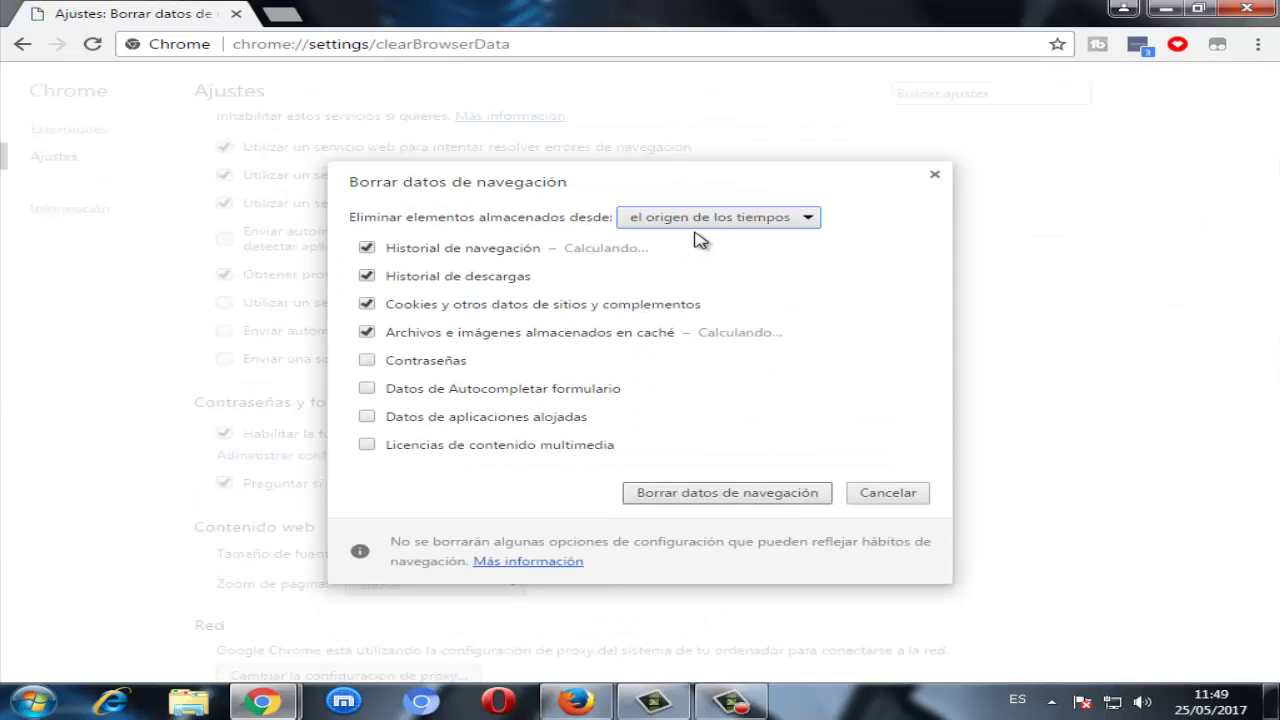
{"action": "left_click", "coordinate": [688, 220]}
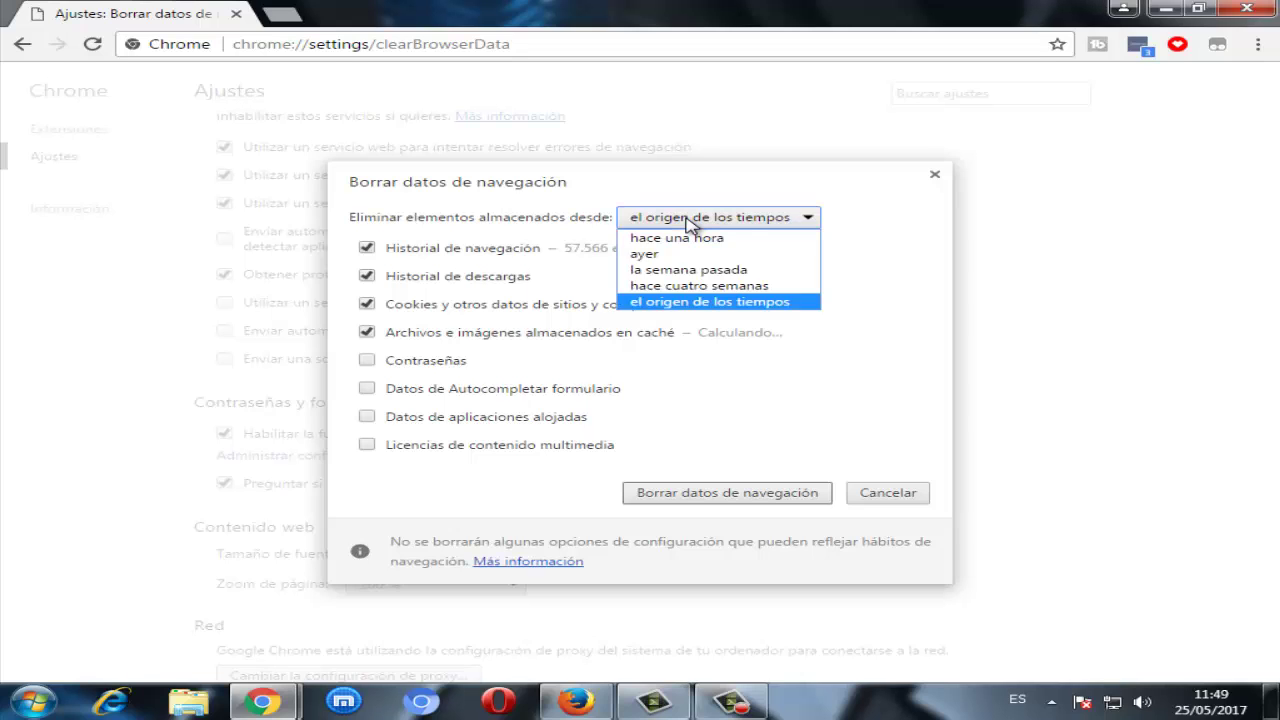
{"action": "left_click", "coordinate": [645, 397]}
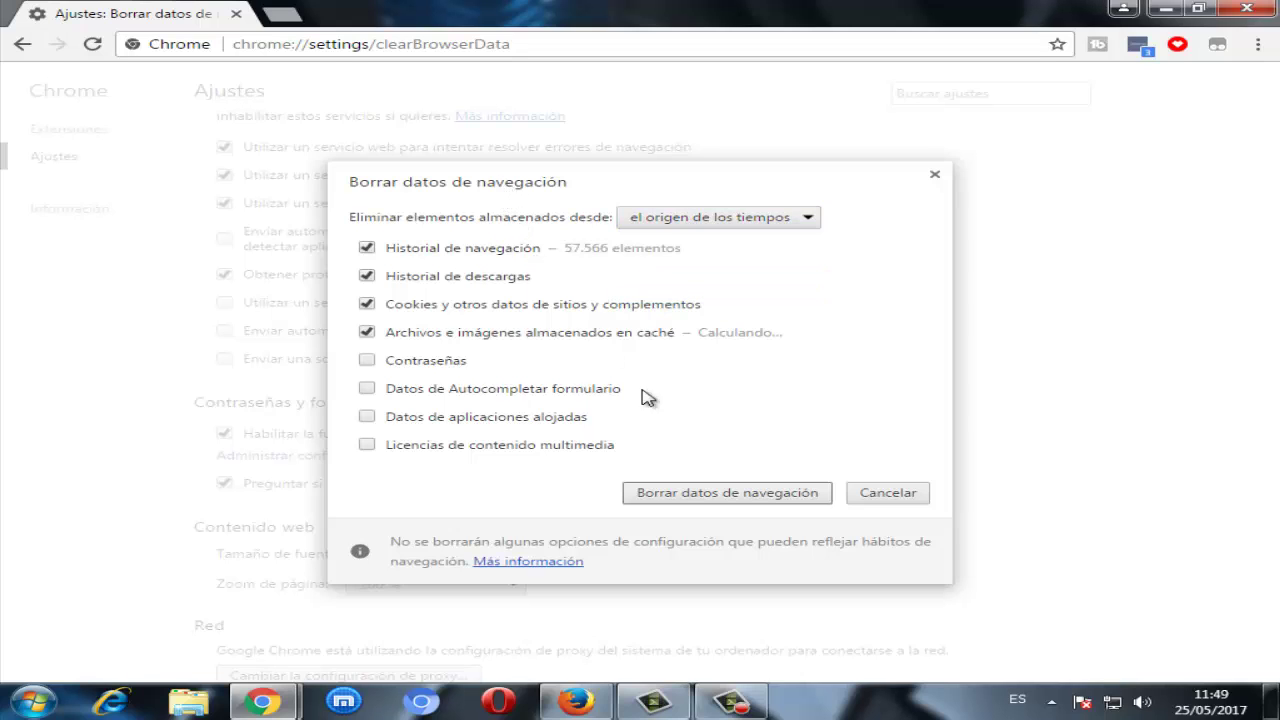
{"action": "left_click", "coordinate": [935, 176]}
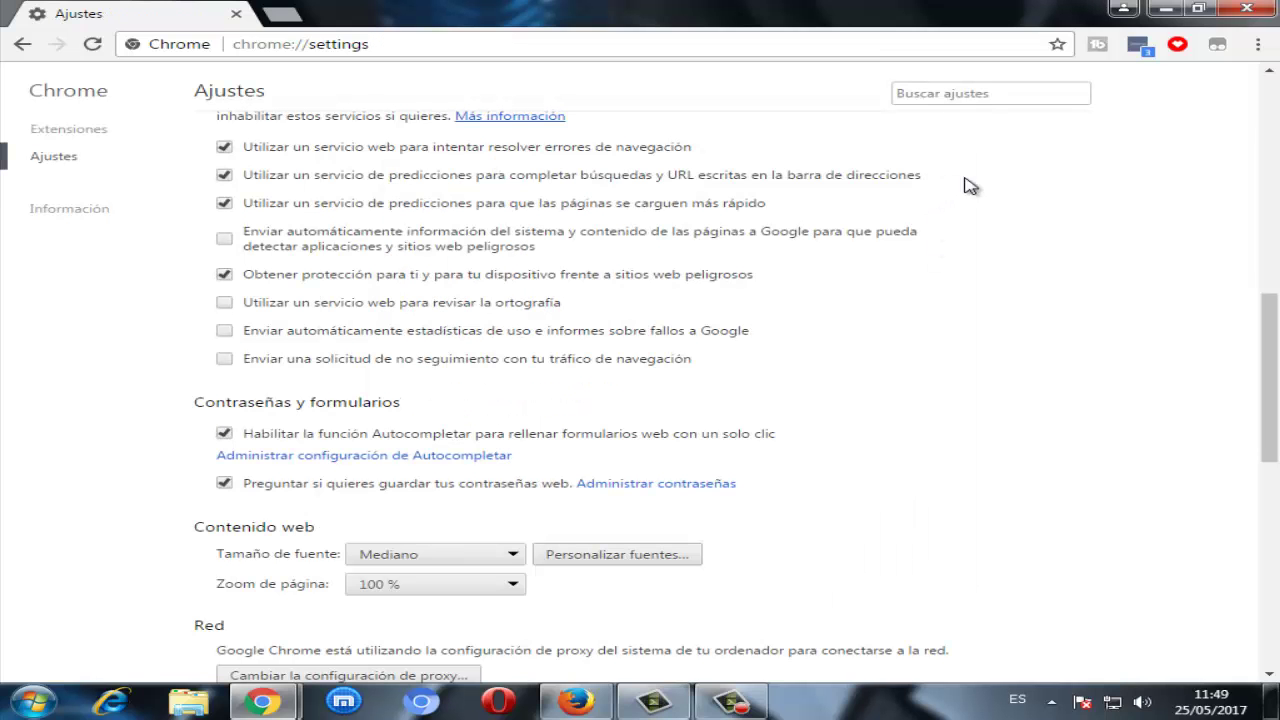
{"action": "left_click", "coordinate": [1274, 6]}
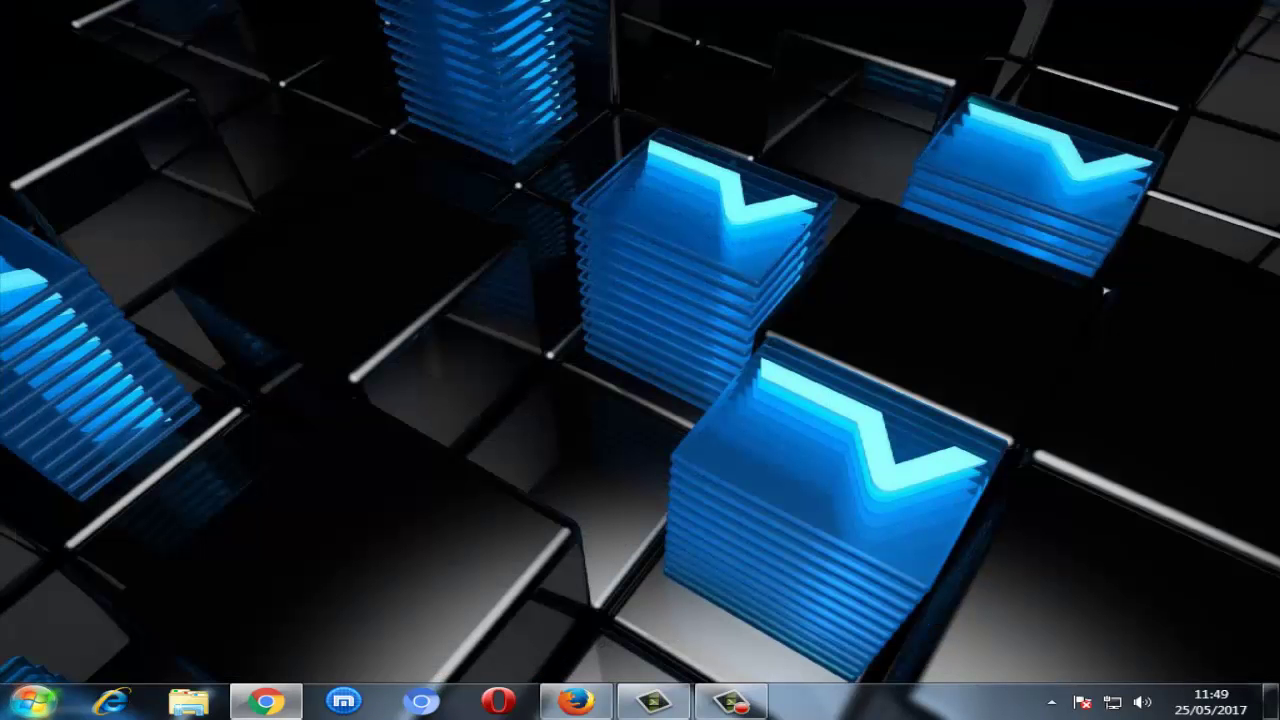
- Search the installed programs for cmd and run it as administrator
{"action": "left_click", "coordinate": [33, 702]}
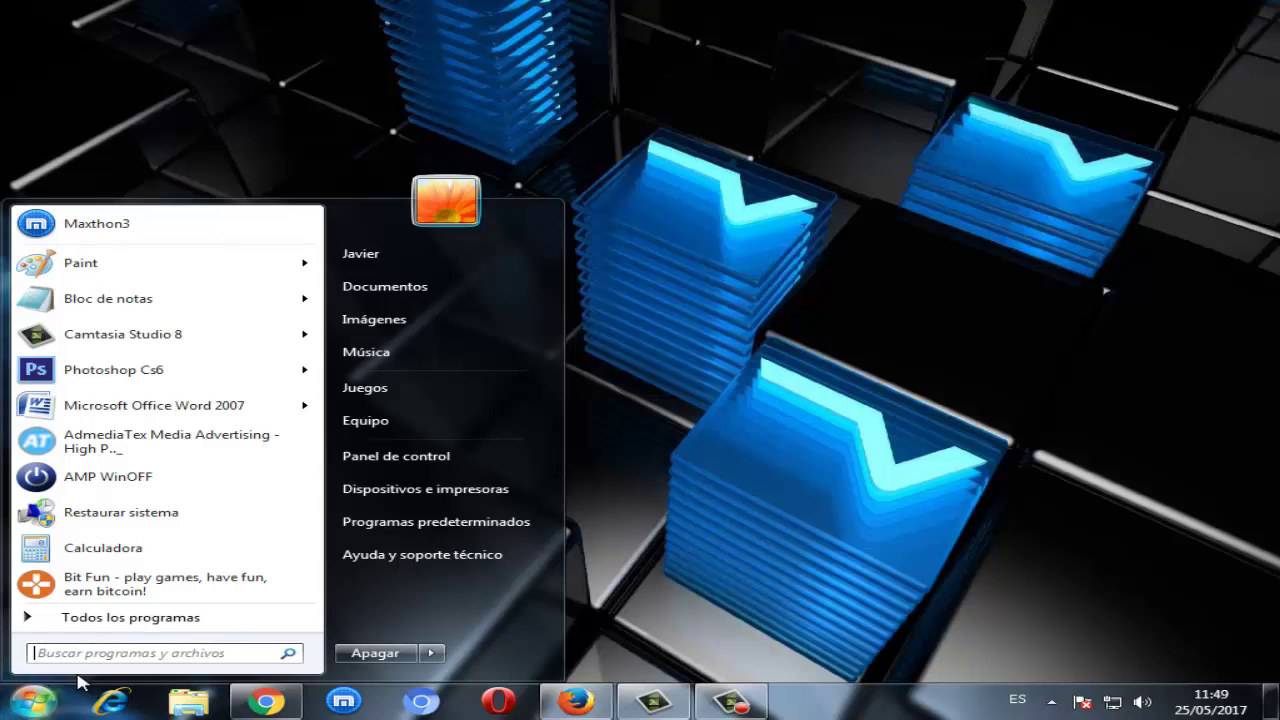
{"action": "type", "text": "xm"}
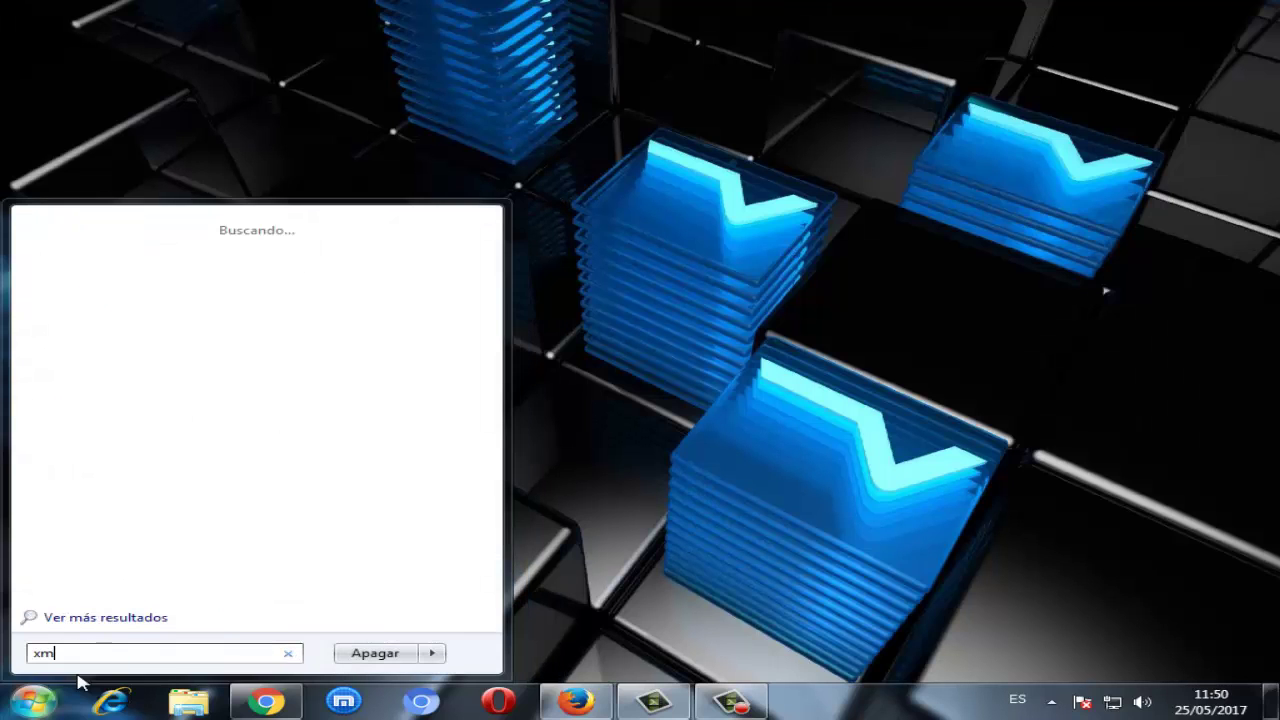
{"action": "key", "text": "BackSpace"}
{"action": "key", "text": "BackSpace"}
{"action": "type", "text": "cm"}
{"action": "type", "text": "d"}
{"action": "key", "text": "BackSpace"}
{"action": "type", "text": "s"}
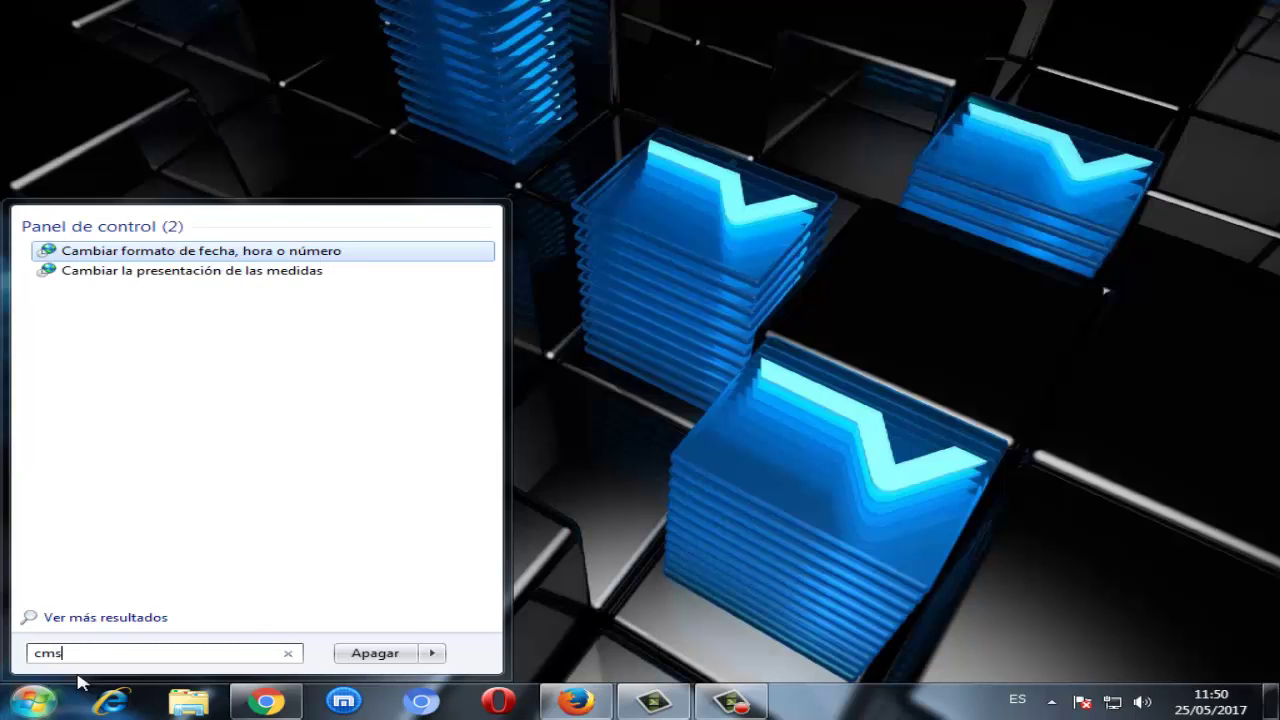
{"action": "key", "text": "BackSpace"}
{"action": "type", "text": "a"}
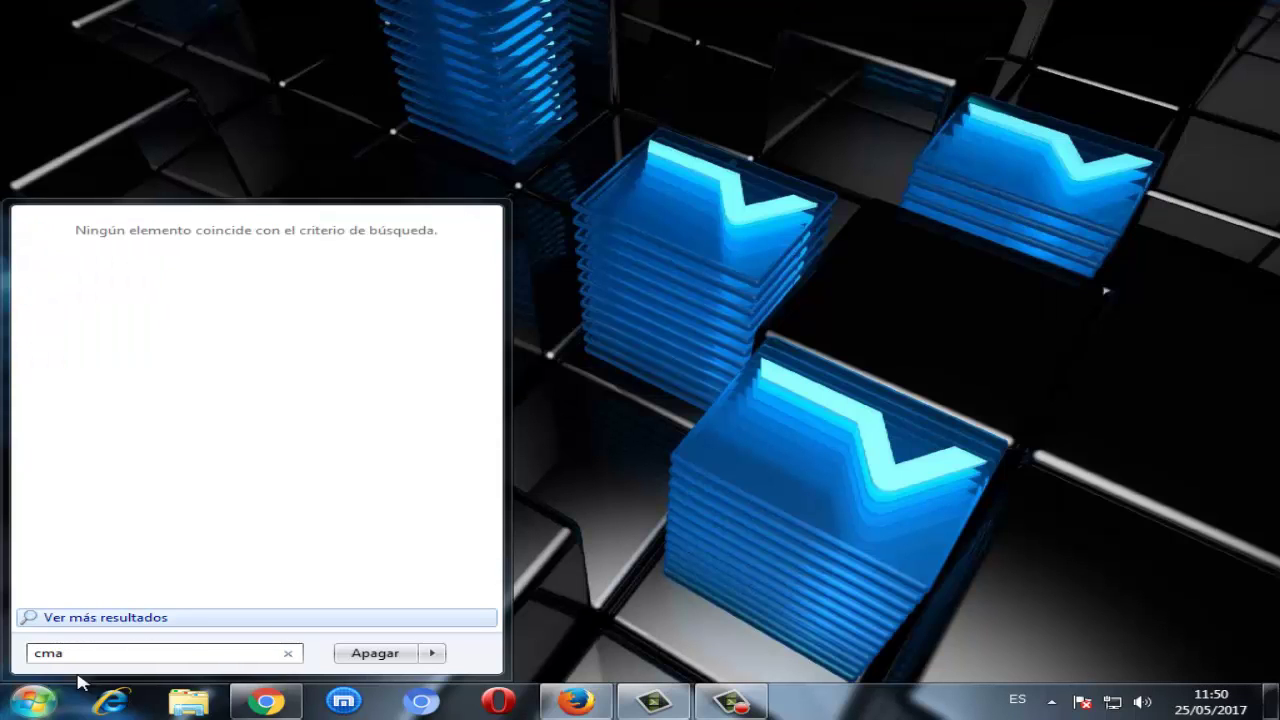
{"action": "key", "text": "BackSpace"}
{"action": "type", "text": "a"}
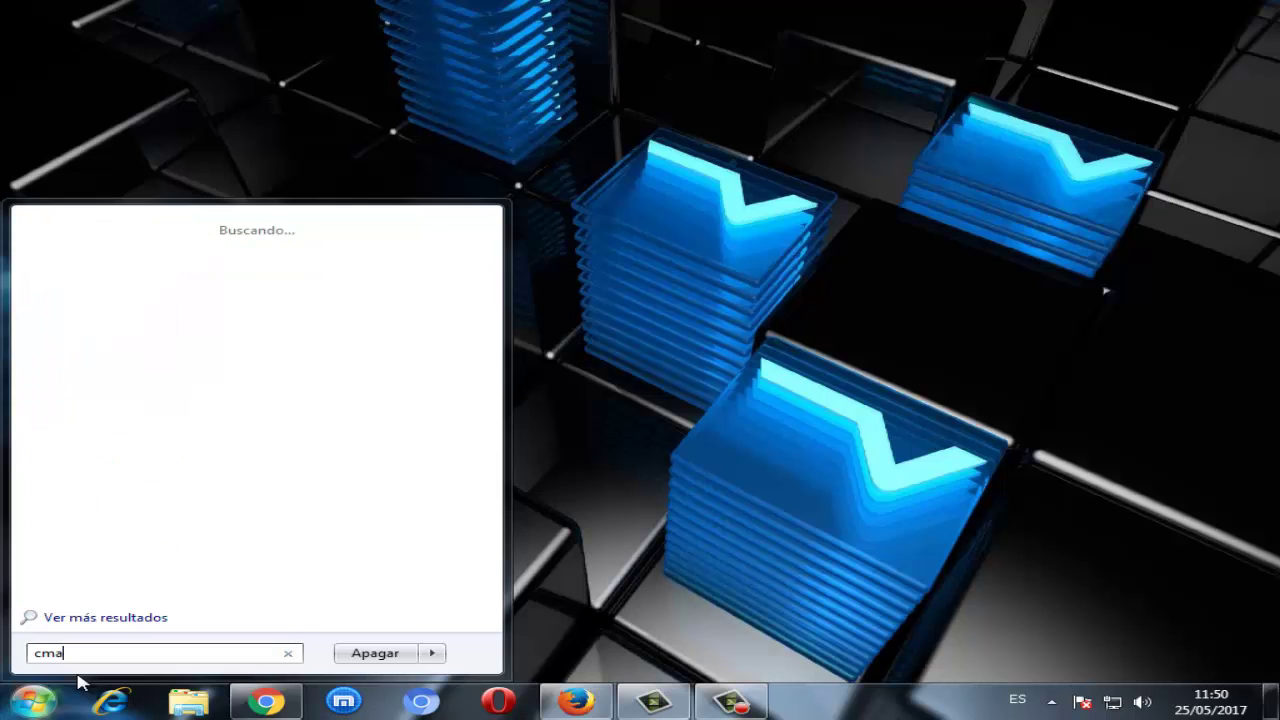
{"action": "key", "text": "BackSpace"}
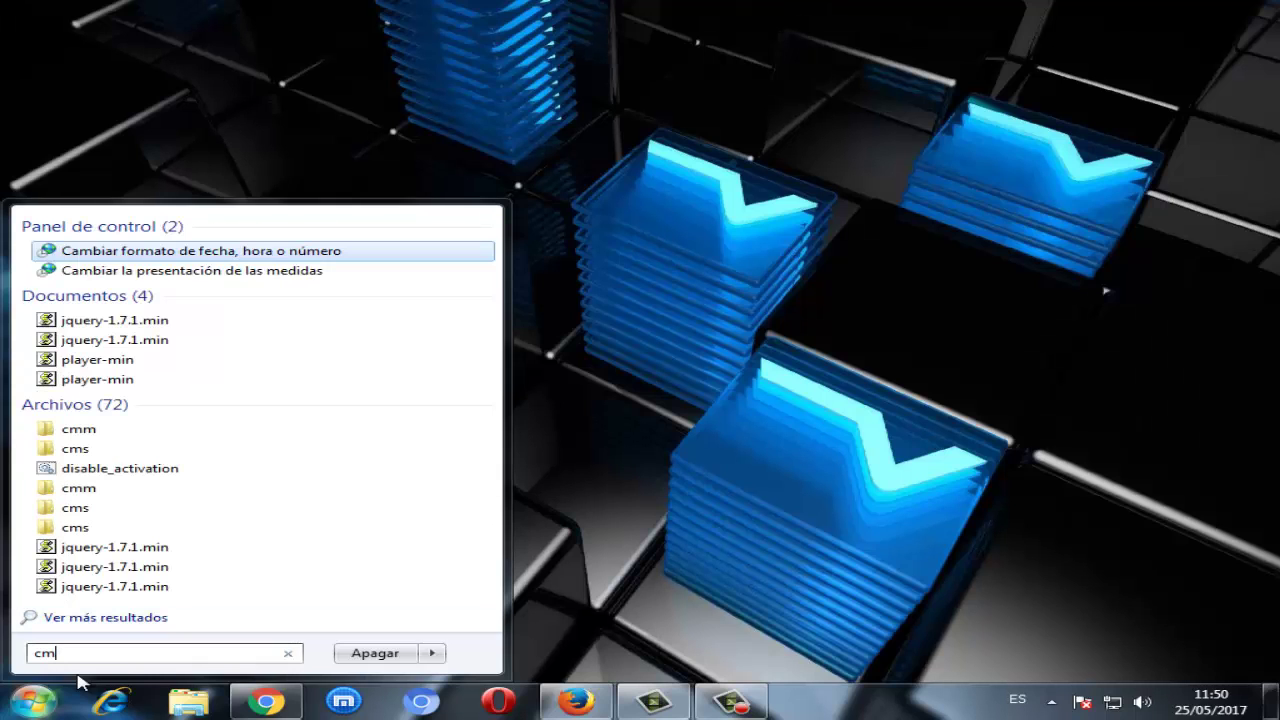
{"action": "type", "text": "s"}
{"action": "key", "text": "BackSpace"}
{"action": "type", "text": "d"}
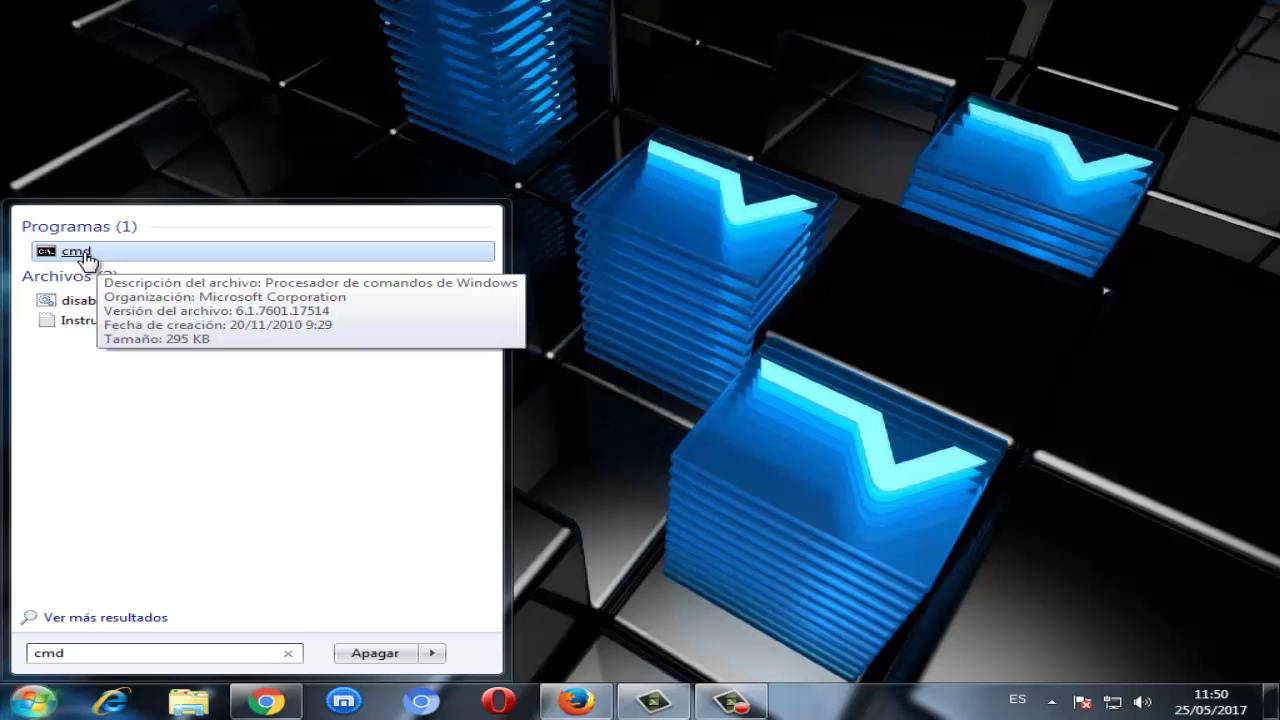
{"action": "right_click", "coordinate": [87, 258]}
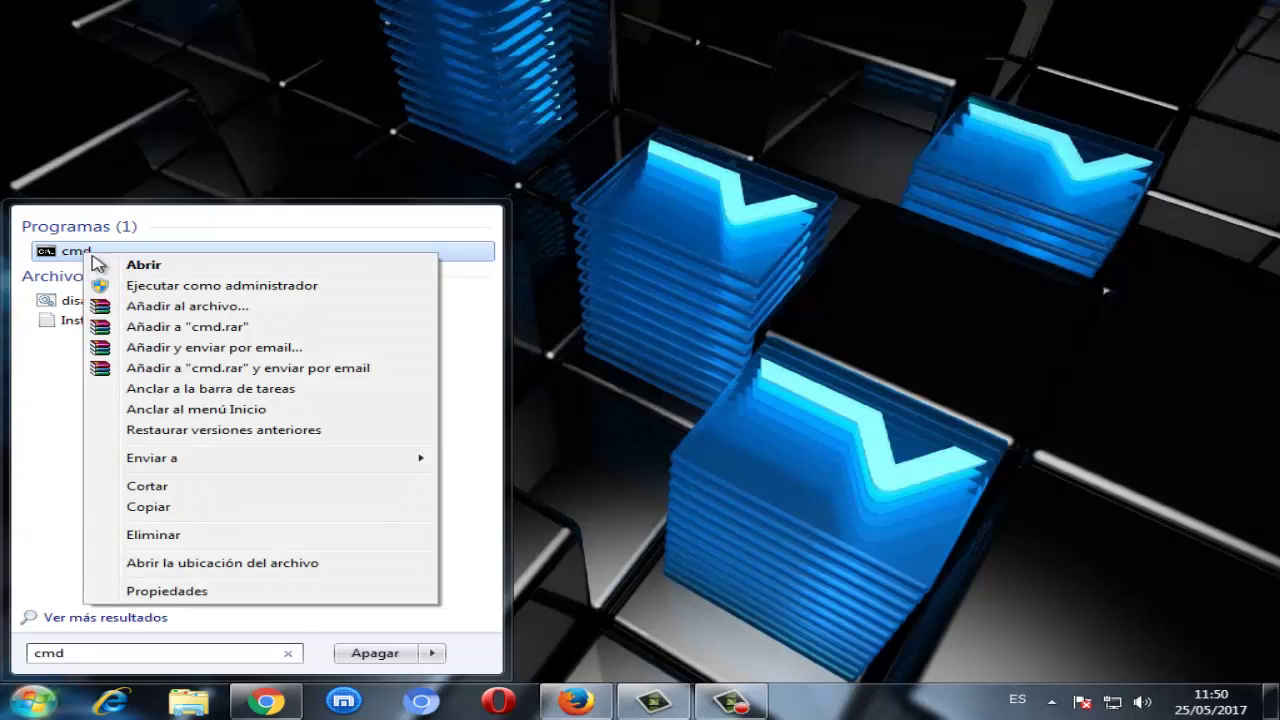
{"action": "left_click", "coordinate": [180, 287]}
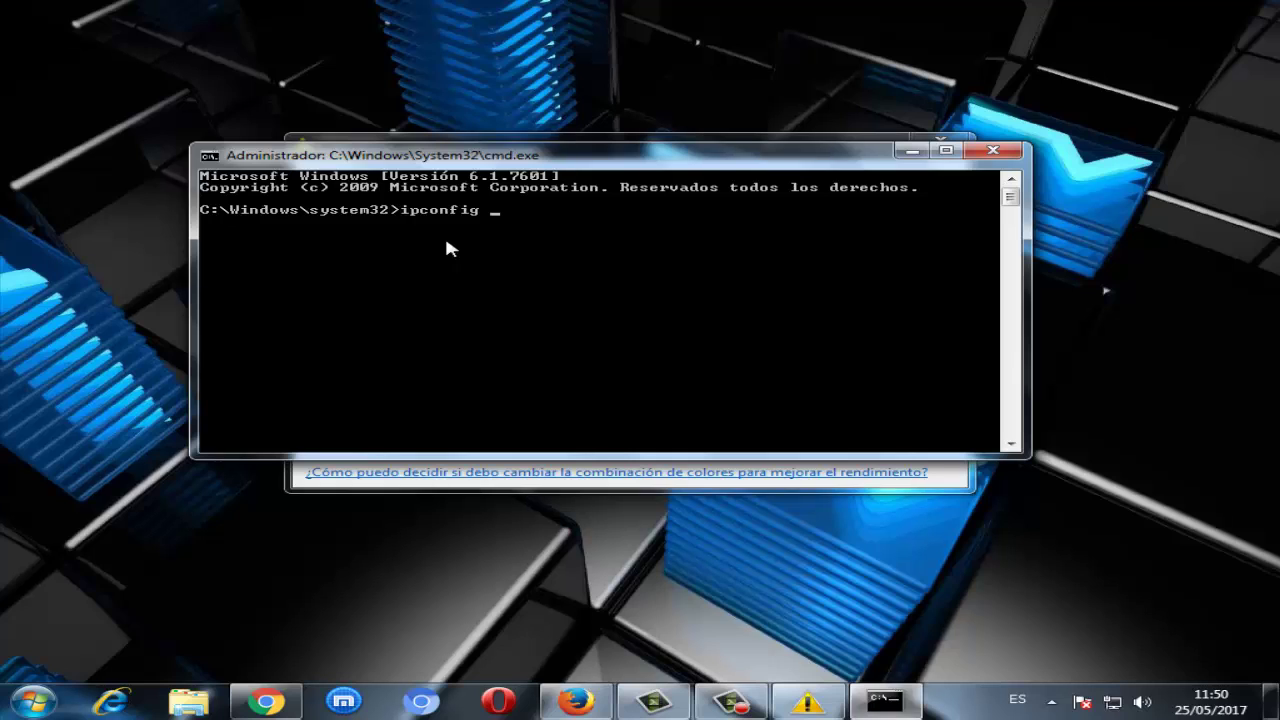
- Enter ipconfig /fulshdns at the administrator command prompt without running it, and close the colour scheme notice and the prompt window
{"action": "type", "text": "/fulshdn"}
{"action": "type", "text": "s"}
{"action": "left_click_drag", "start_coordinate": [519, 163], "coordinate": [550, 248]}
{"action": "left_click", "coordinate": [928, 148]}
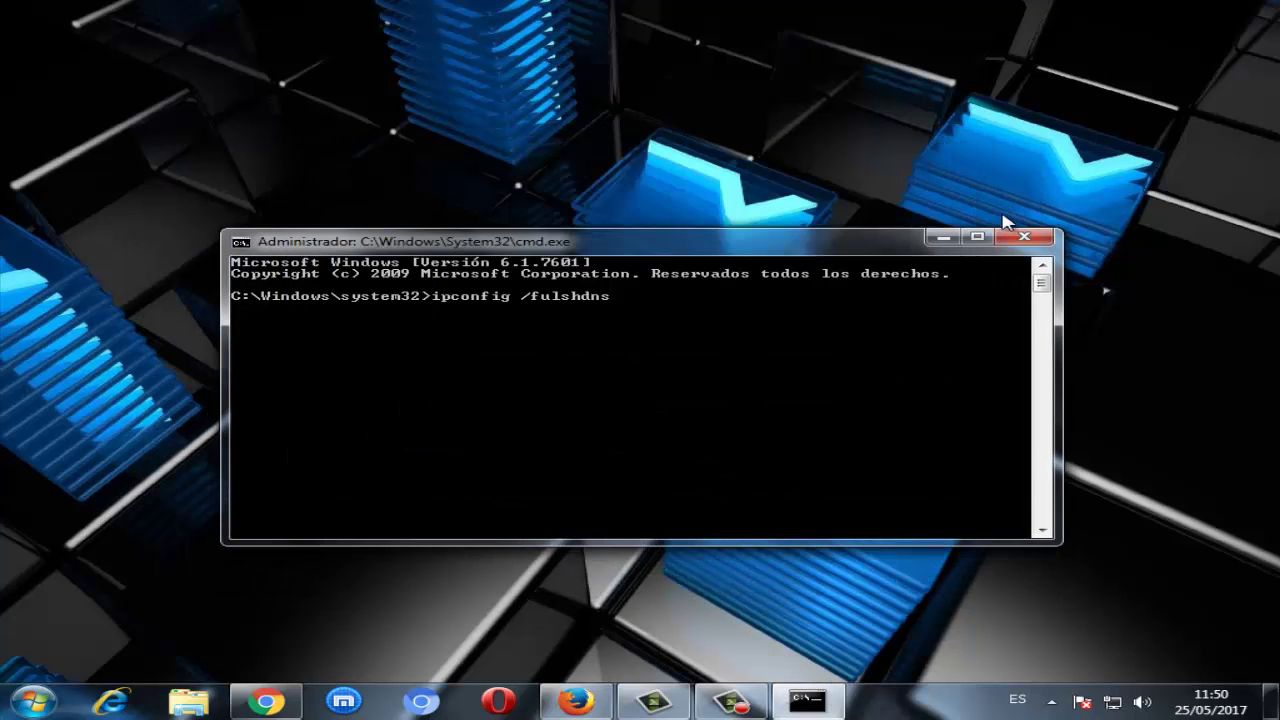
{"action": "left_click_drag", "start_coordinate": [800, 245], "coordinate": [735, 171]}
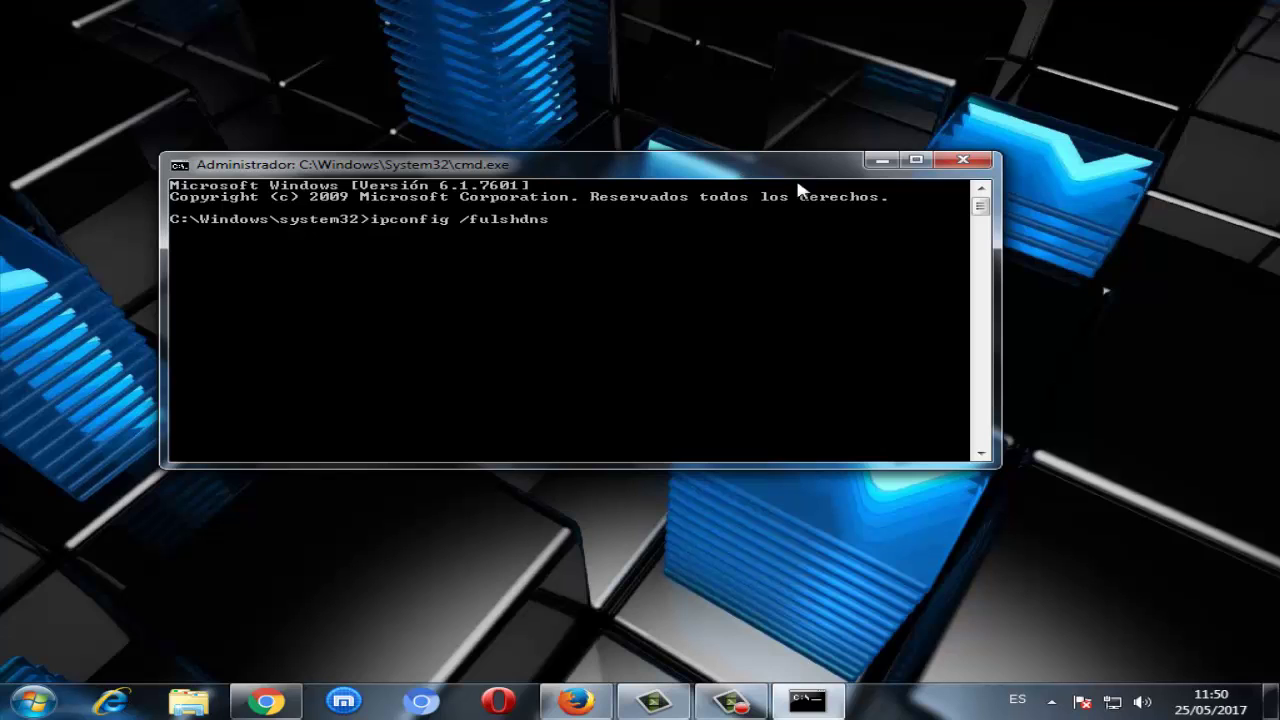
{"action": "left_click", "coordinate": [963, 163]}
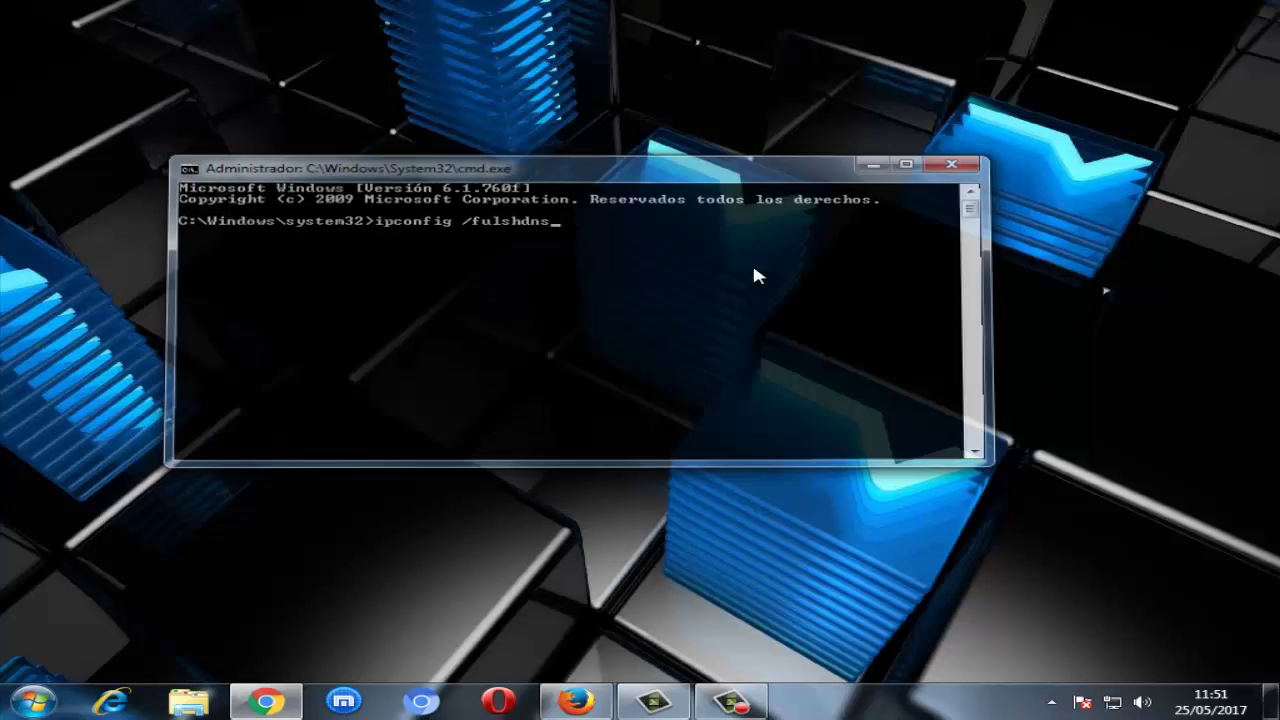
{"action": "right_click", "coordinate": [381, 234]}
{"action": "left_click", "coordinate": [450, 288]}
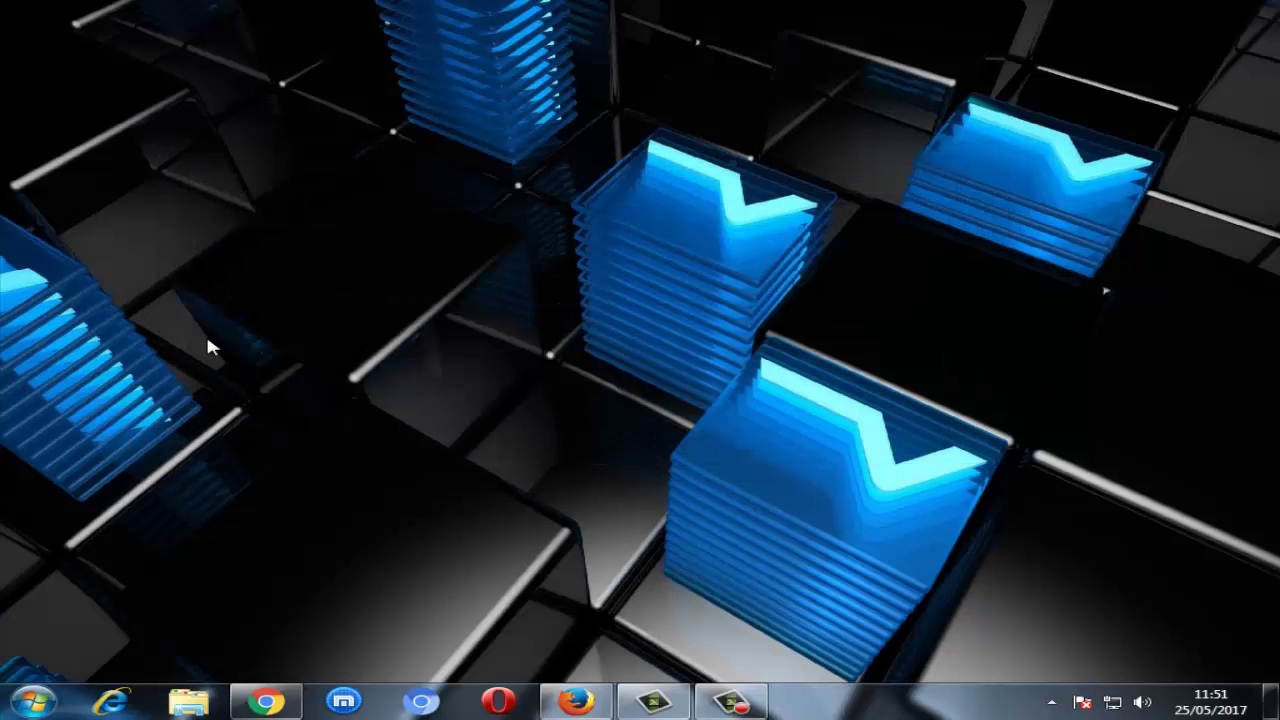
{"action": "right_click", "coordinate": [209, 338]}
{"action": "left_click", "coordinate": [294, 398]}
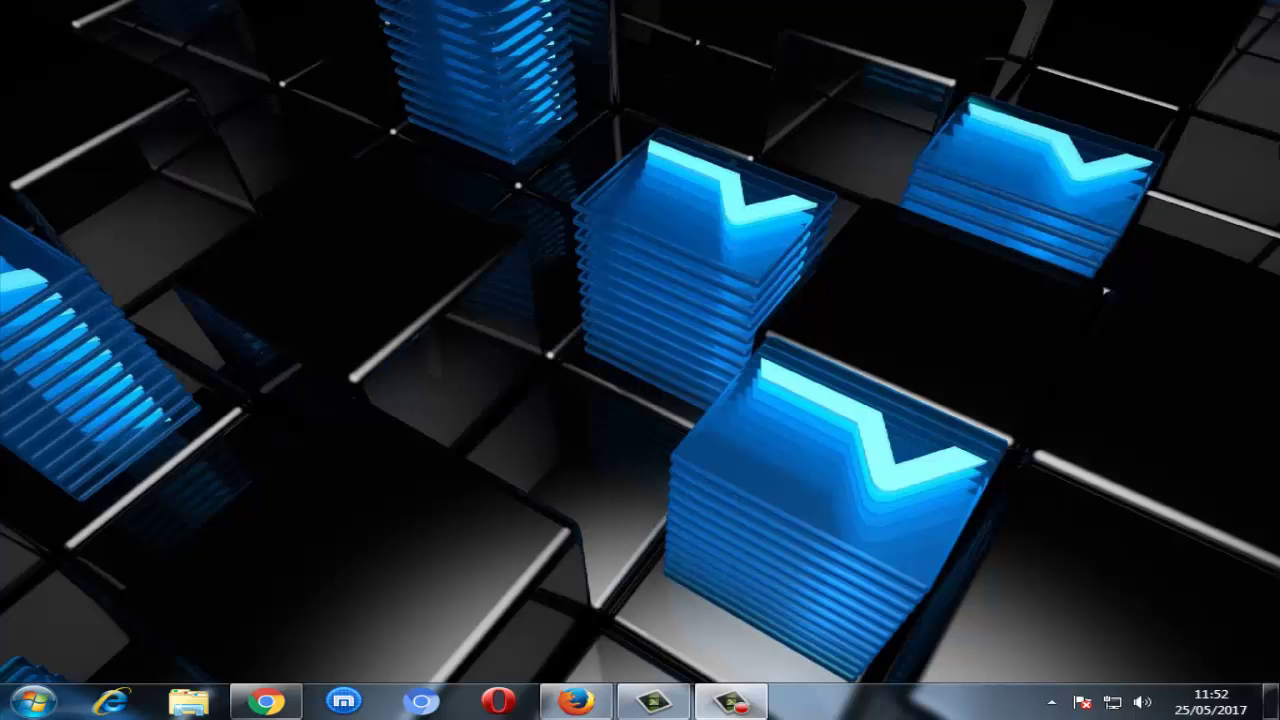
{"action": "right_click", "coordinate": [296, 230]}
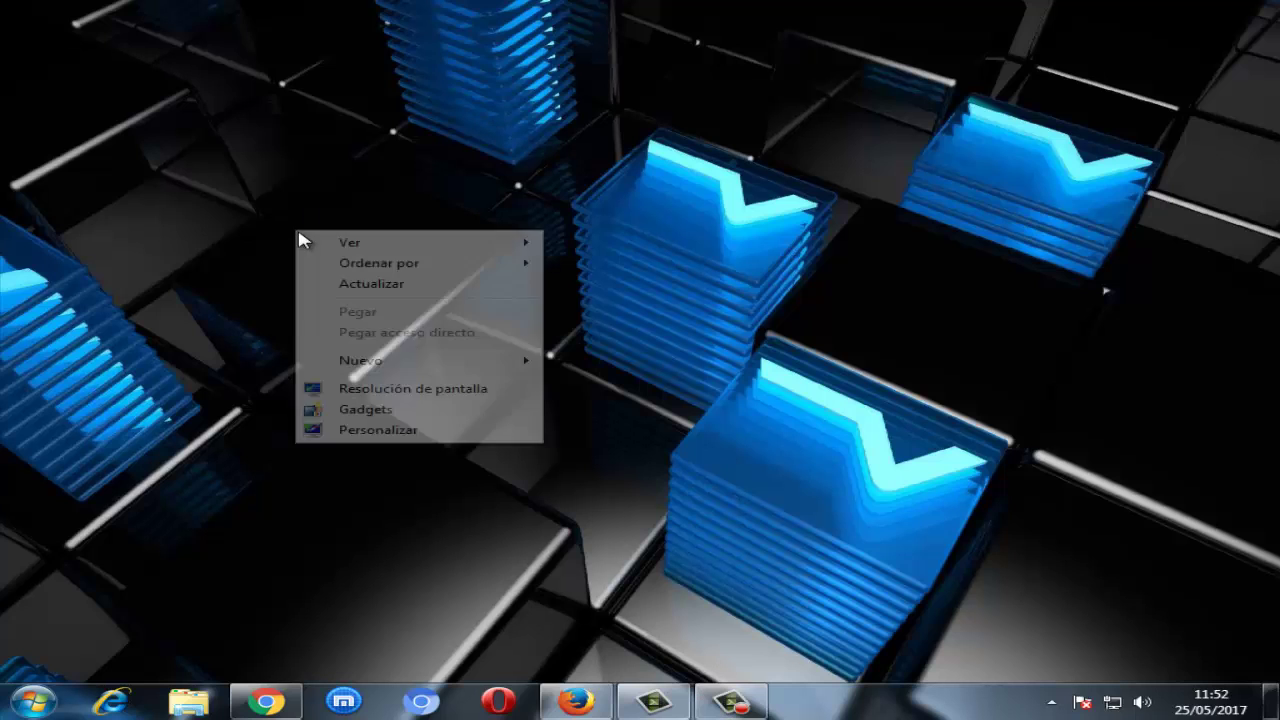
{"action": "left_click", "coordinate": [367, 287]}
{"action": "right_click", "coordinate": [155, 152]}
{"action": "left_click", "coordinate": [286, 205]}
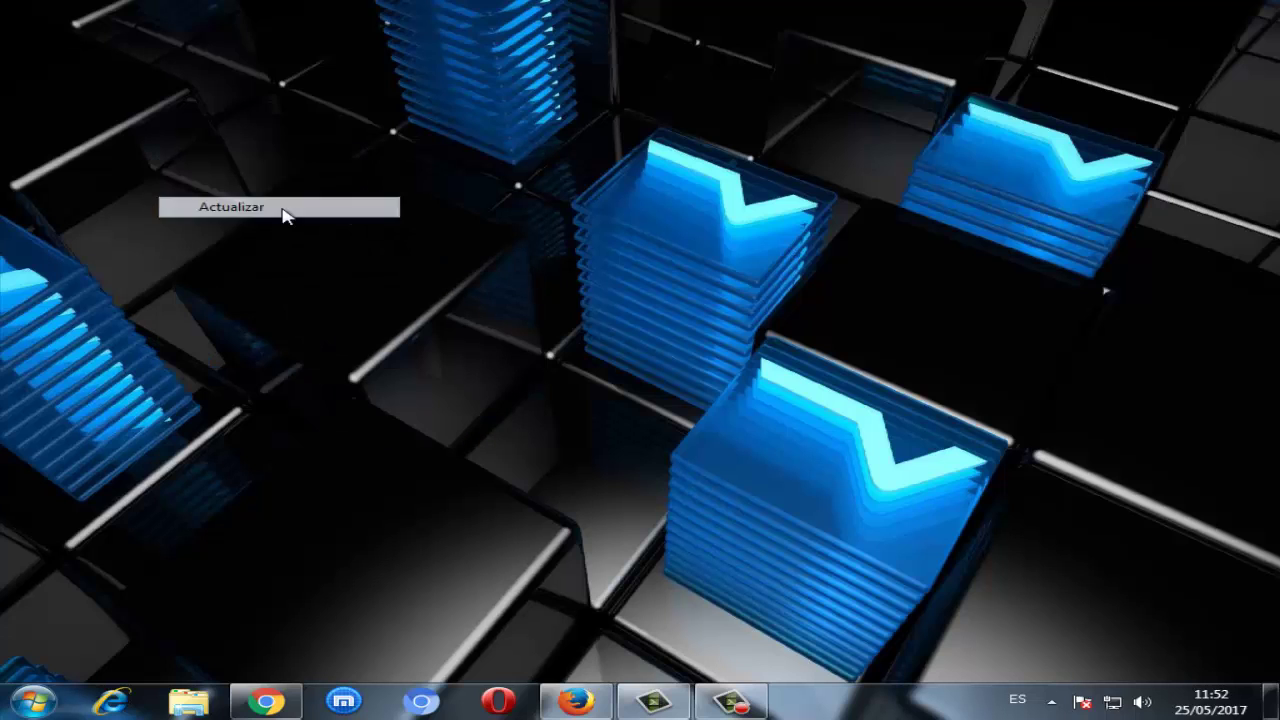
{"action": "right_click", "coordinate": [80, 152]}
{"action": "left_click", "coordinate": [225, 205]}
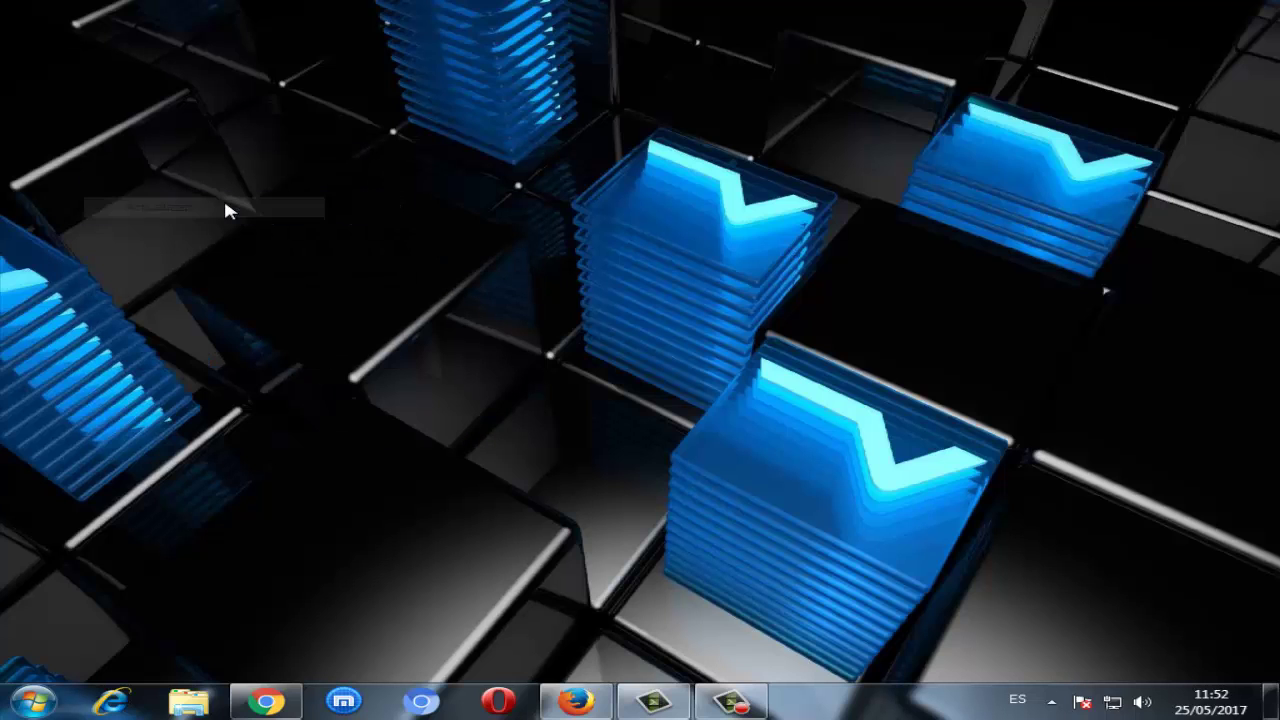
{"action": "right_click", "coordinate": [363, 165]}
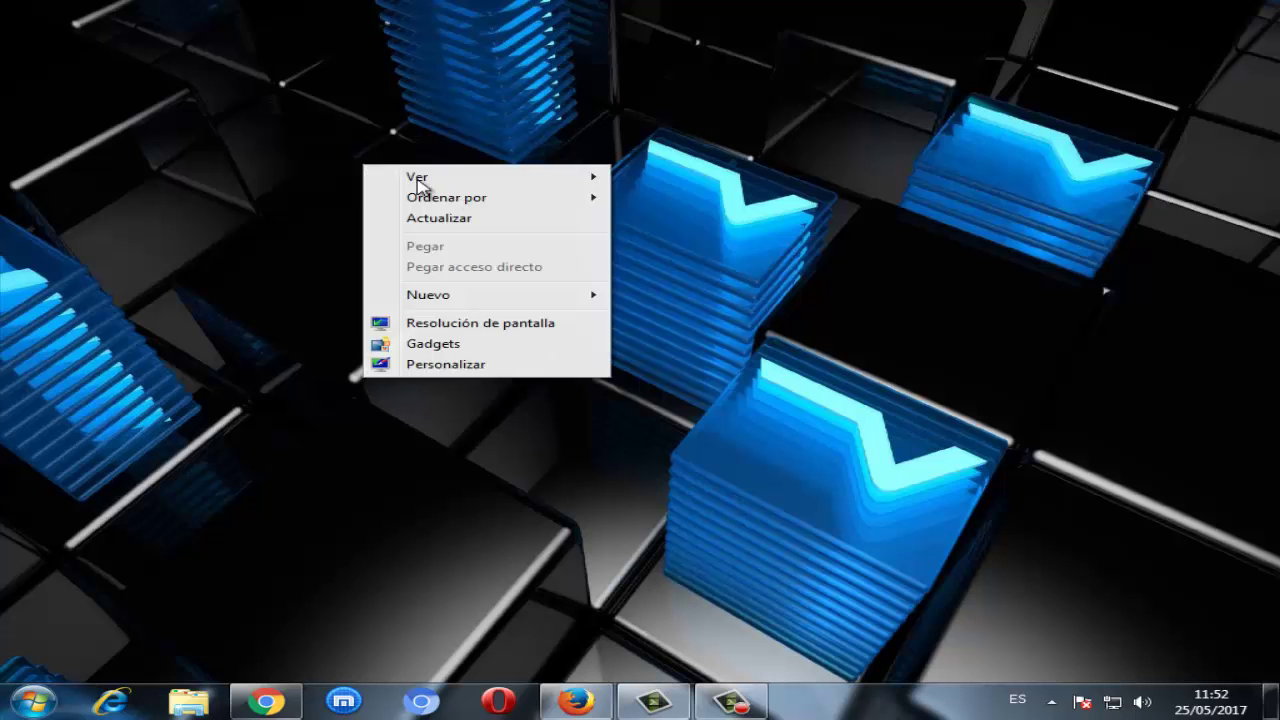
{"action": "left_click", "coordinate": [460, 220]}
{"action": "right_click", "coordinate": [283, 212]}
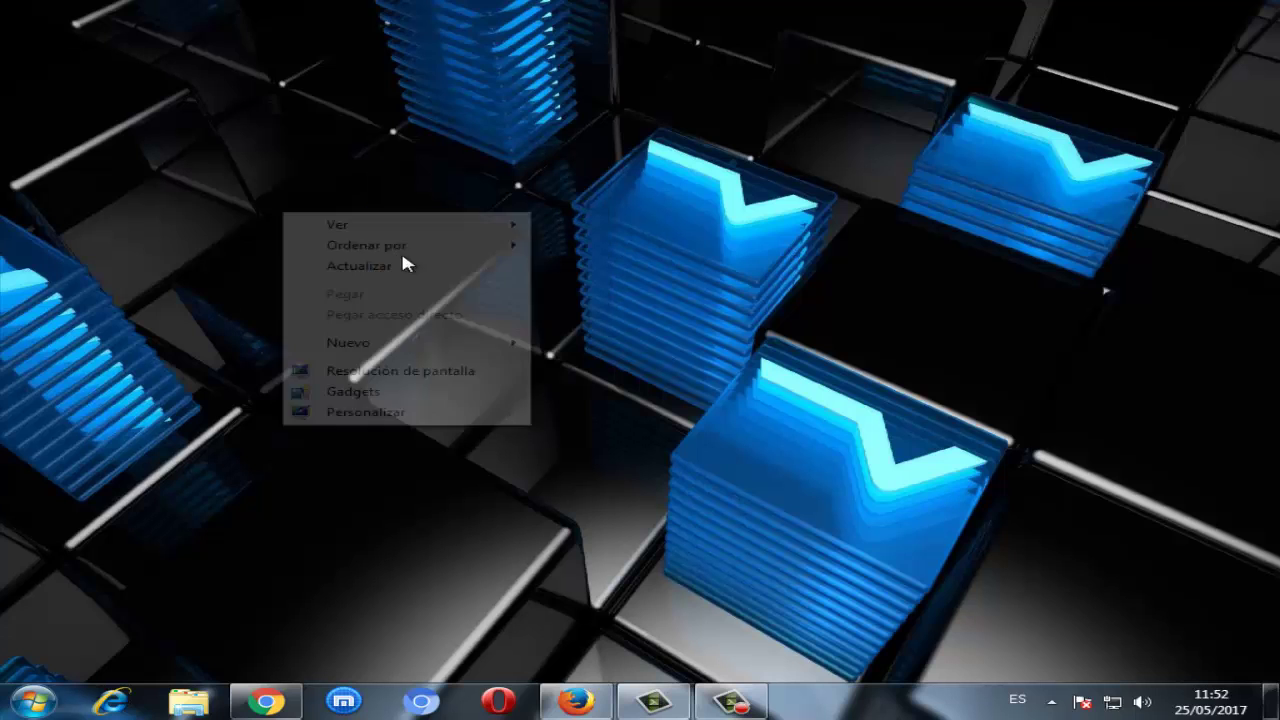
{"action": "left_click", "coordinate": [414, 276]}
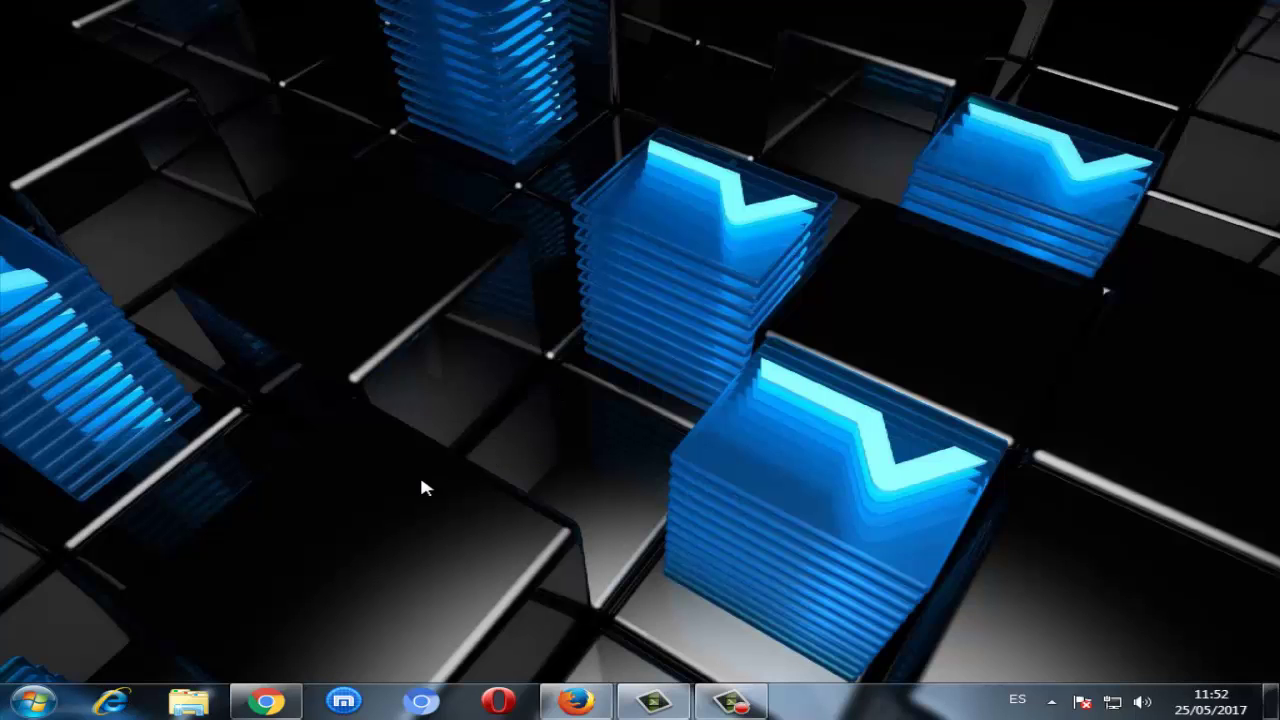
{"action": "right_click", "coordinate": [380, 322]}
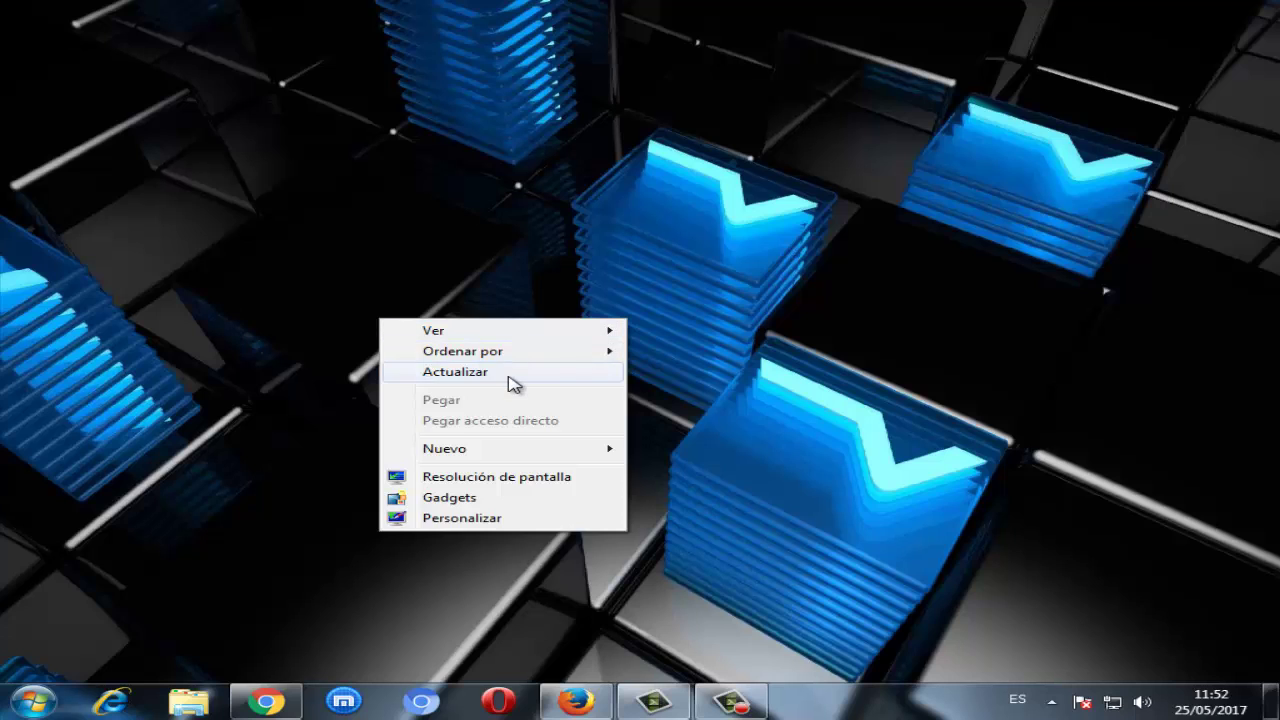
{"action": "left_click", "coordinate": [508, 368]}
{"action": "right_click", "coordinate": [438, 288]}
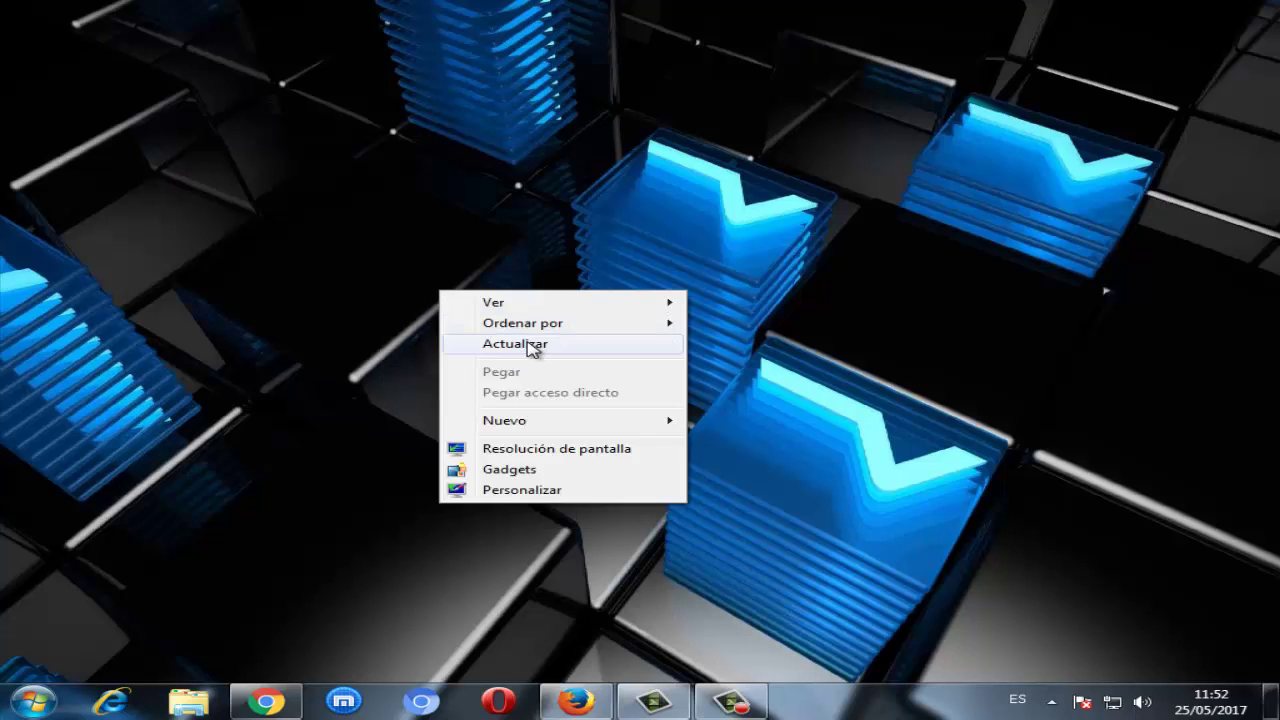
{"action": "left_click", "coordinate": [530, 346]}
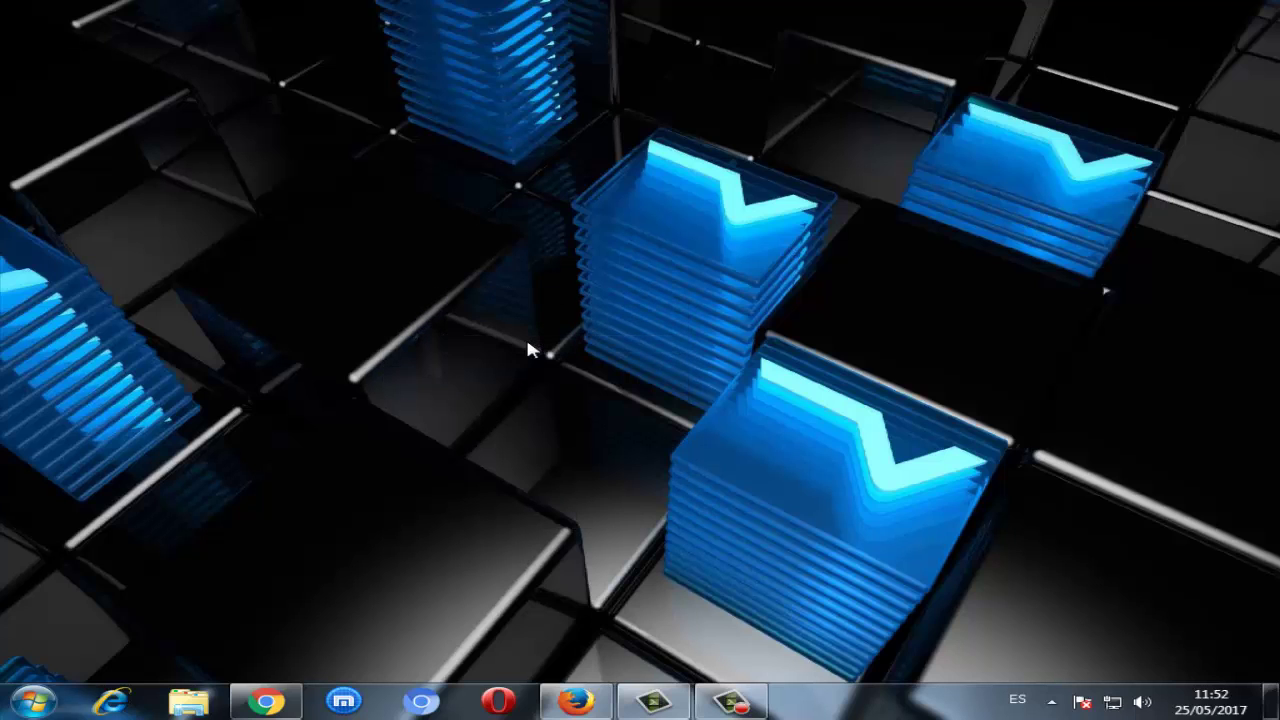